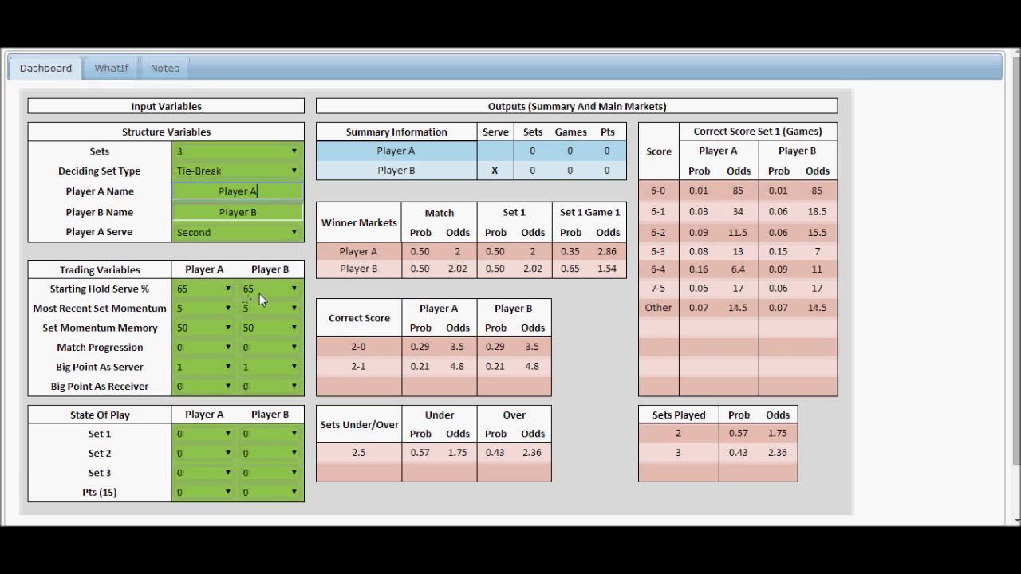
Set Player A's starting hold serve percentage to 70
left_click(228, 290)
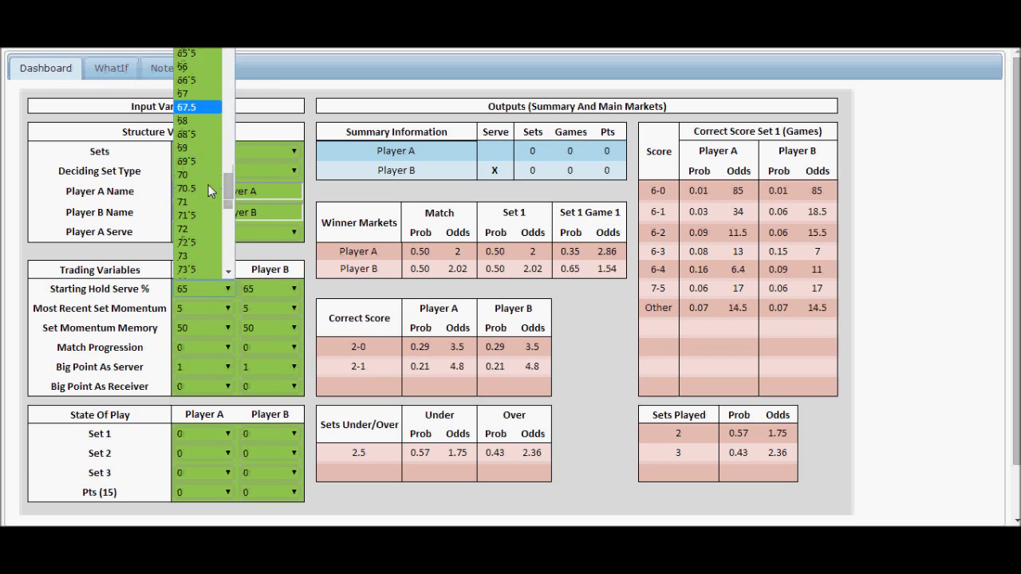
left_click(189, 174)
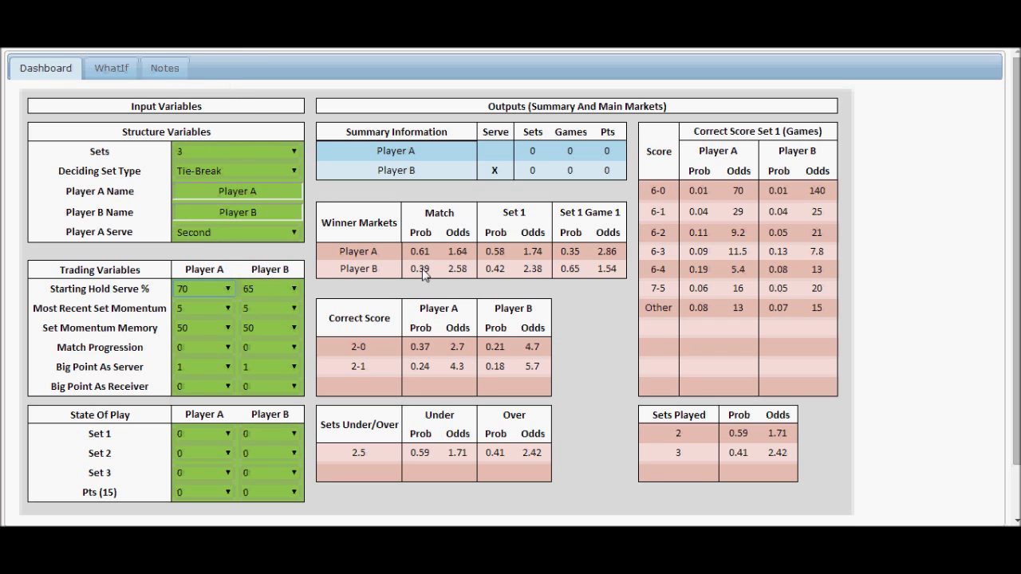
Set the starting hold serve percentage to 75 for Player A and 70 for Player B
left_click(226, 288)
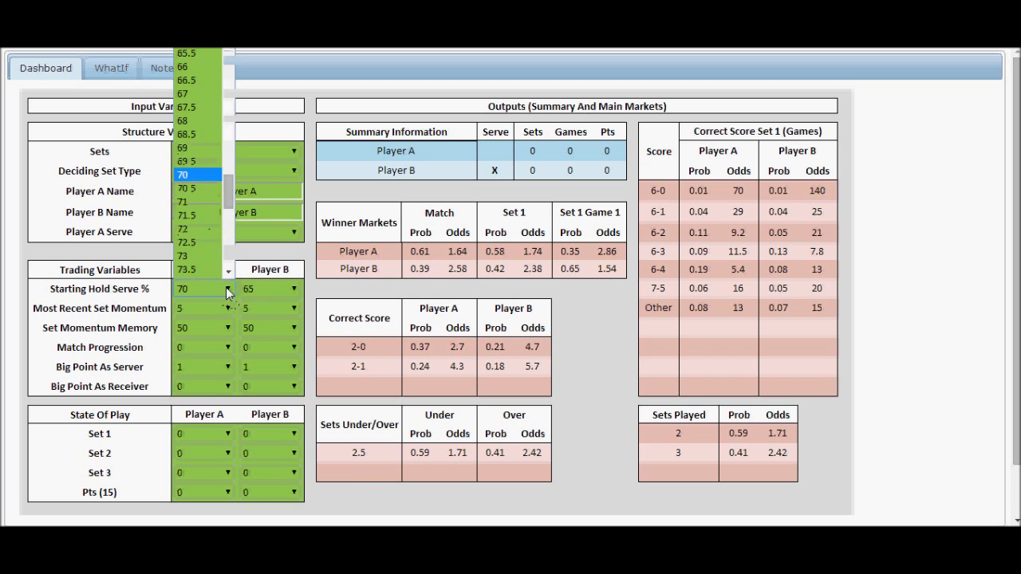
scroll(202, 219, "down", 2)
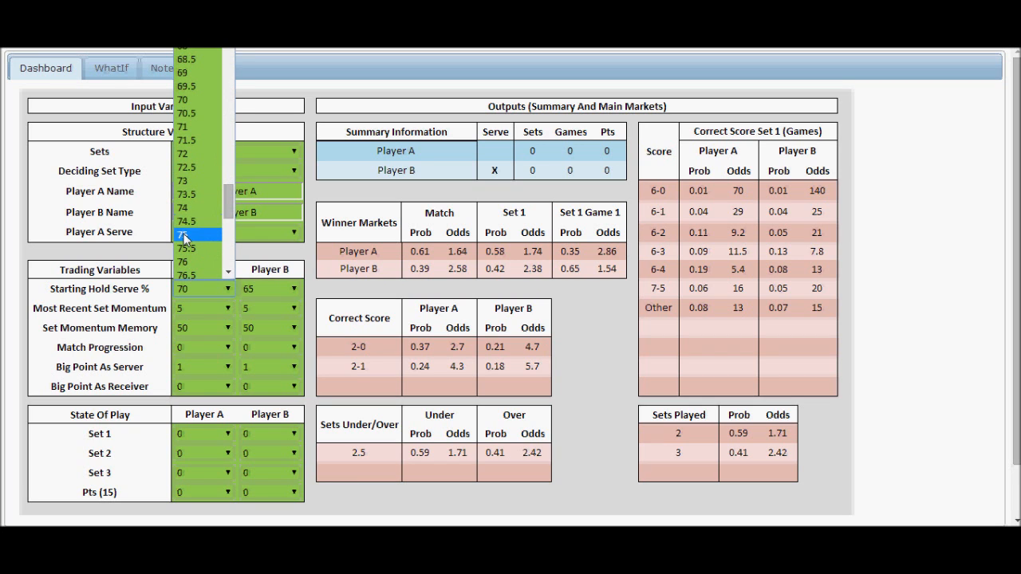
left_click(189, 234)
left_click(255, 289)
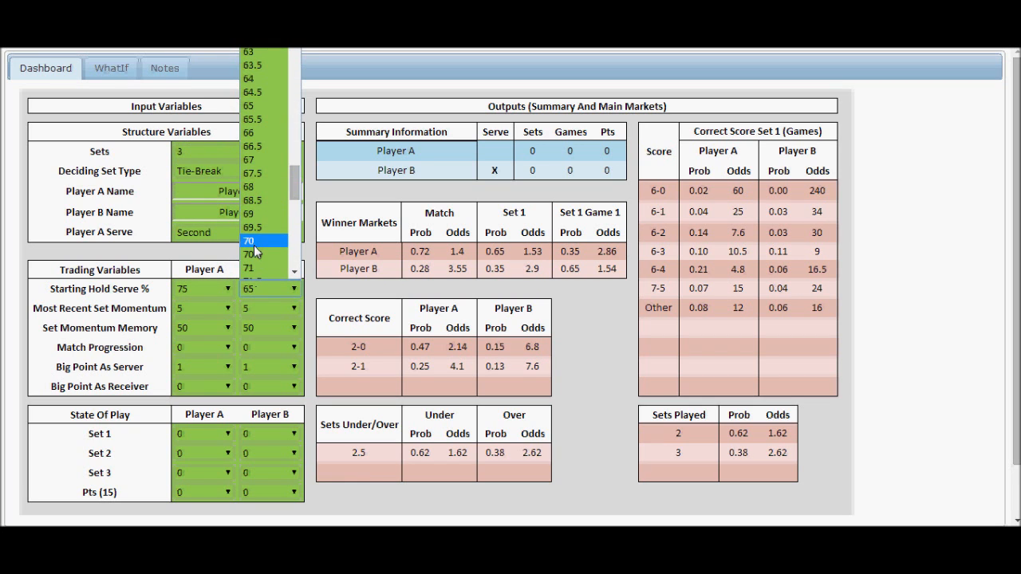
left_click(253, 244)
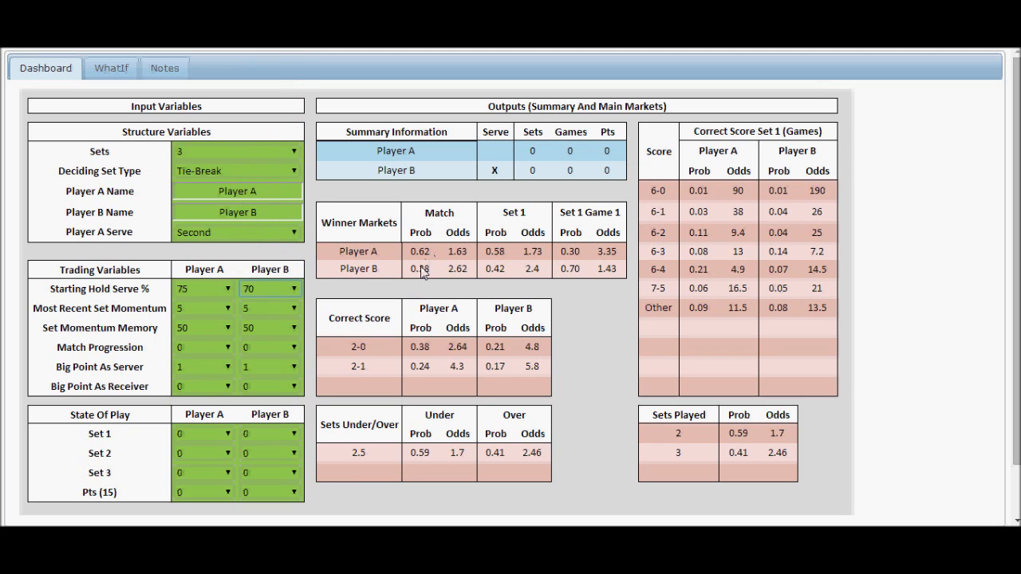
Set the starting hold serve percentage to 80 for Player A and 75 for Player B
left_click(185, 294)
scroll(180, 240, "down", 4)
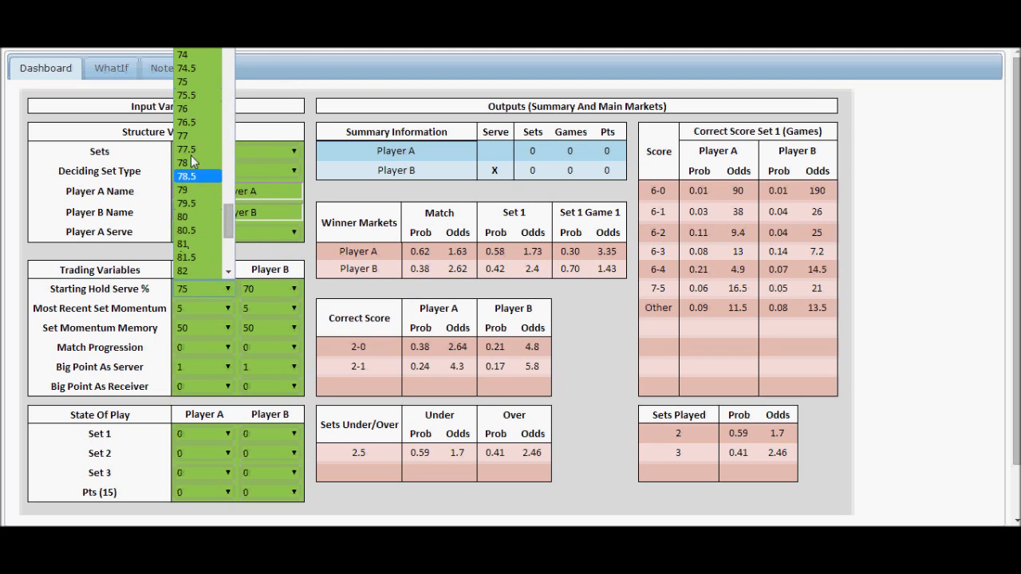
left_click(189, 217)
left_click(253, 289)
scroll(255, 237, "down", 4)
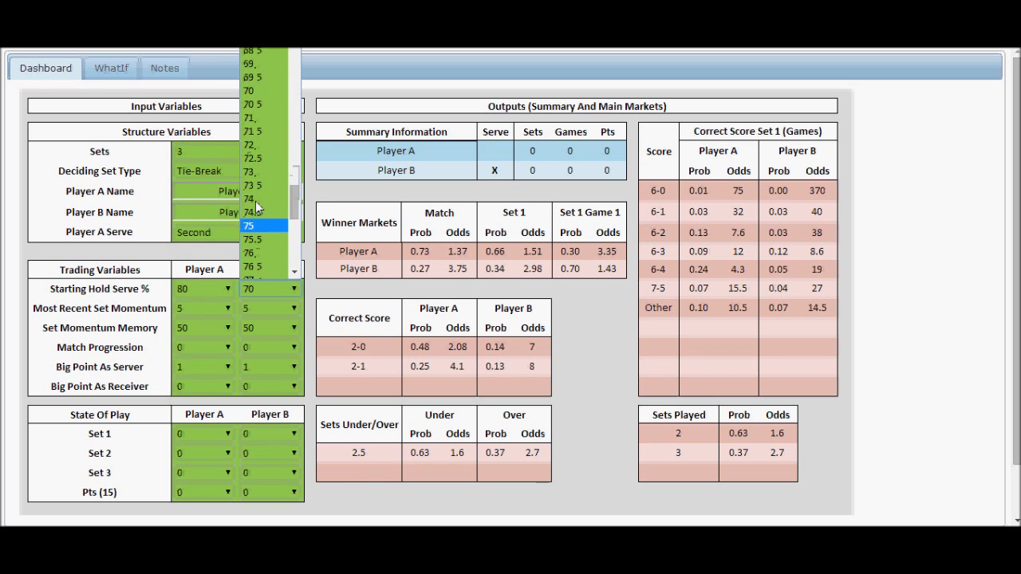
left_click(254, 229)
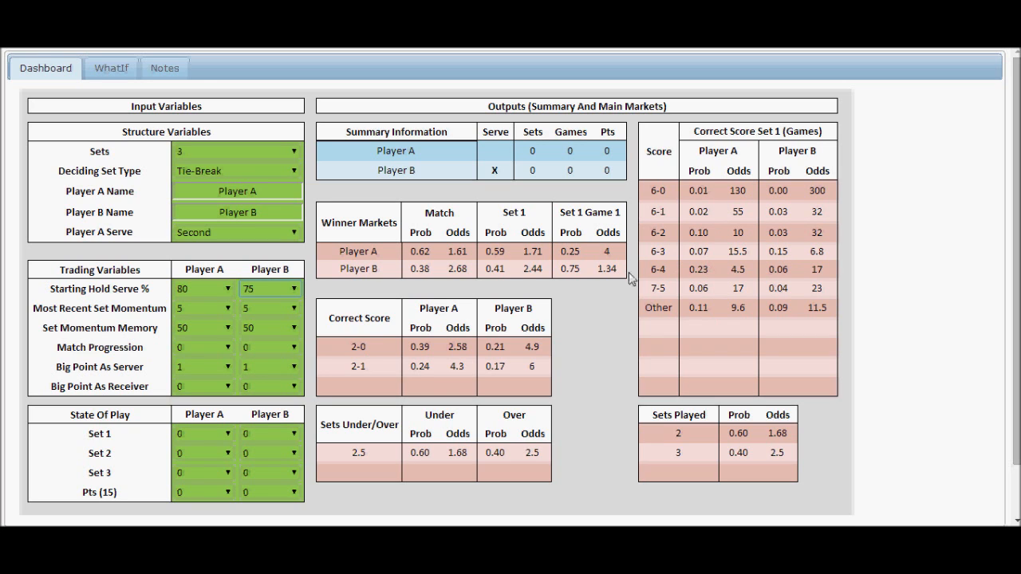
Set both players' starting hold serve percentages to 55 and make Player A serve first
left_click(228, 289)
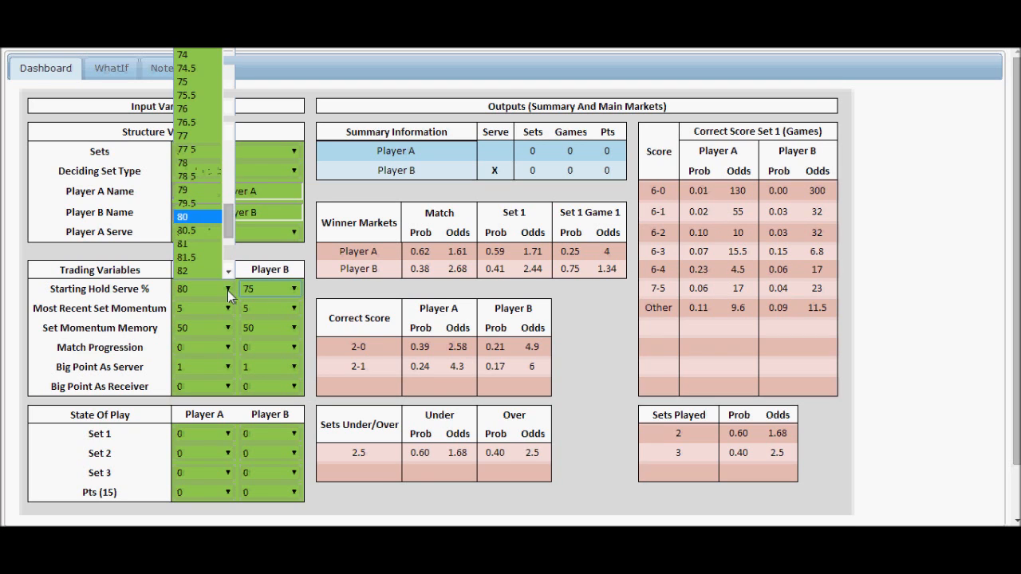
scroll(206, 193, "up", 10)
scroll(206, 194, "up", 4)
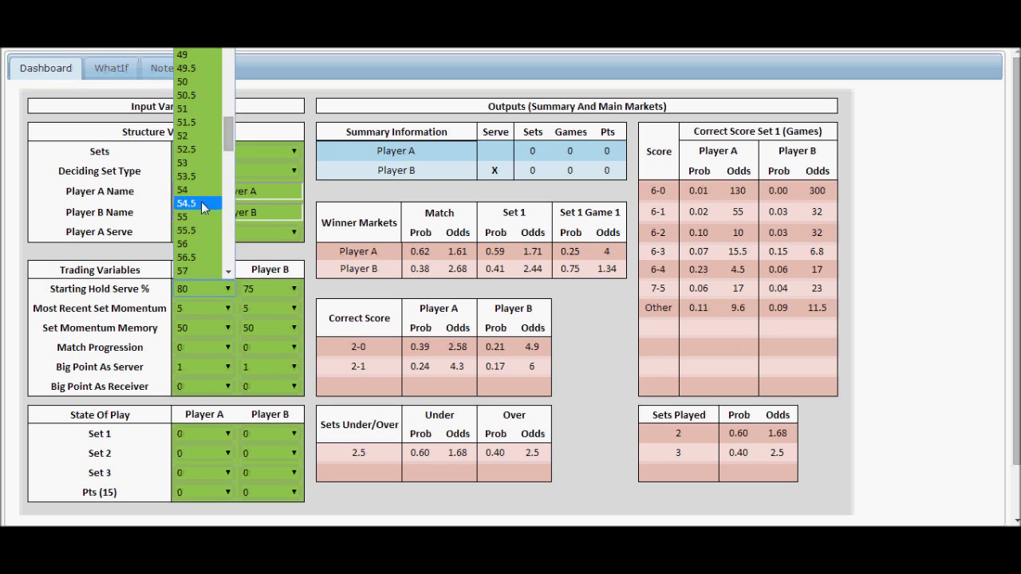
left_click(204, 216)
left_click(258, 294)
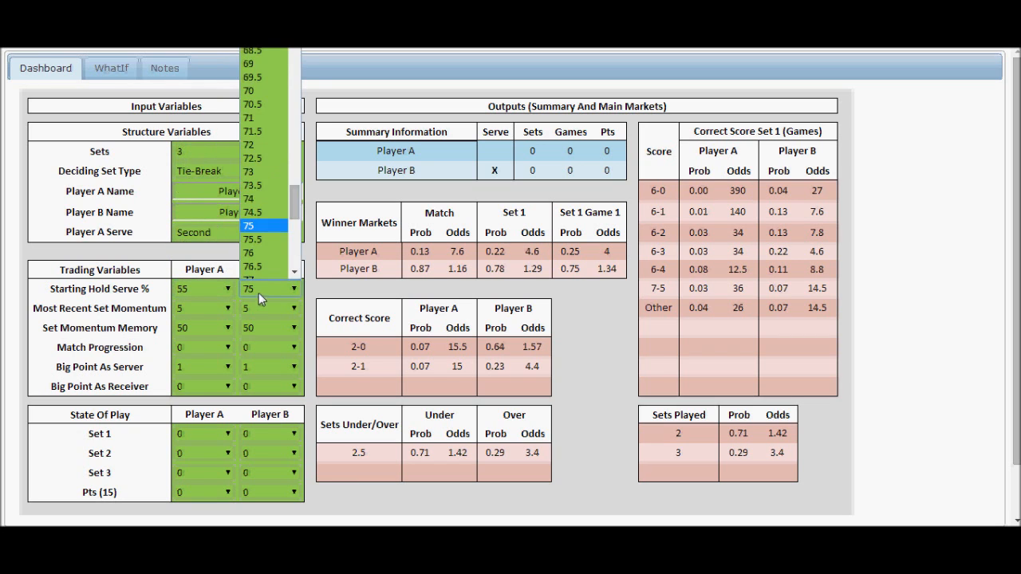
scroll(272, 208, "up", 18)
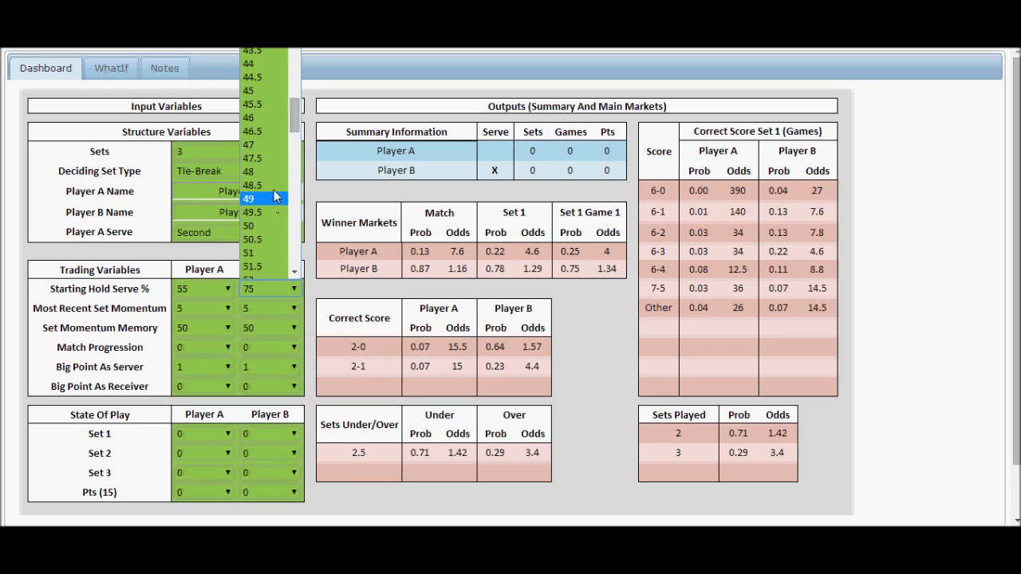
scroll(274, 190, "down", 4)
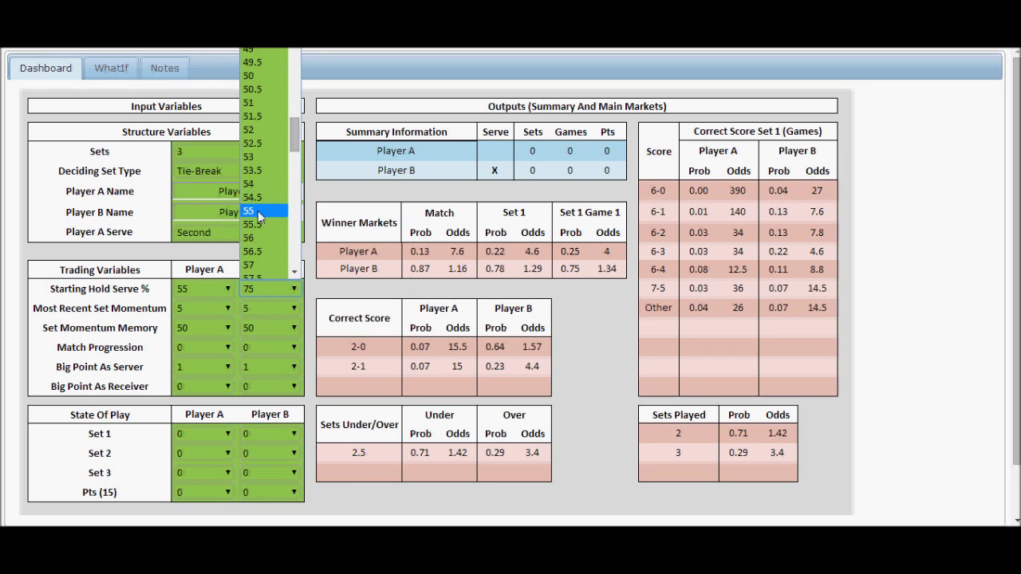
left_click(258, 212)
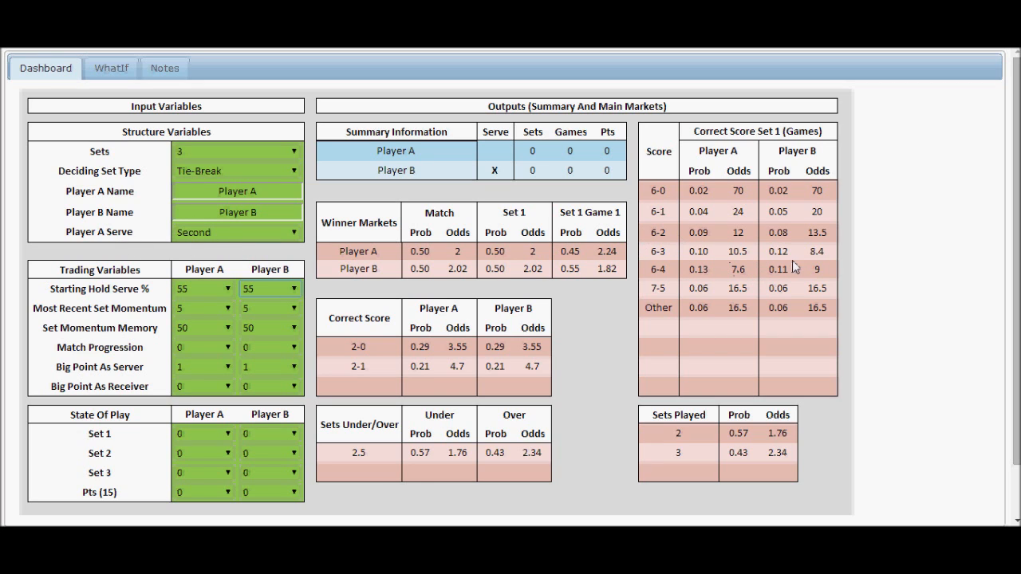
left_click(265, 235)
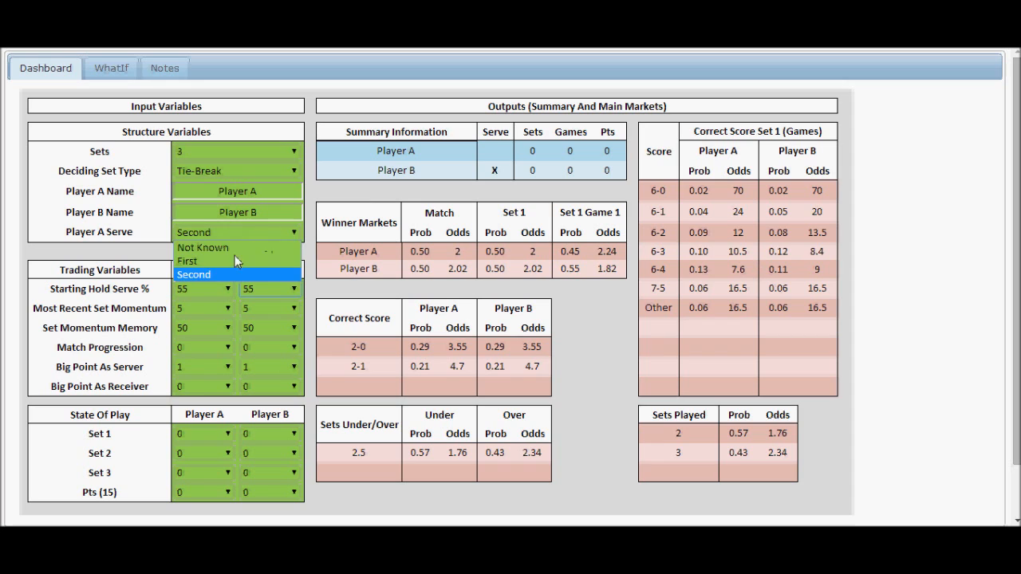
left_click(230, 259)
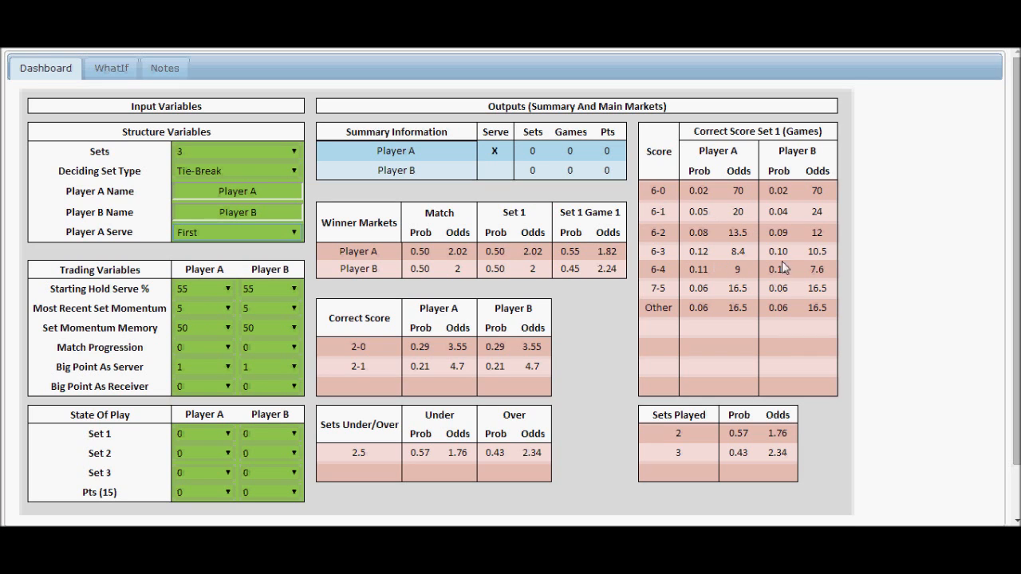
Set the starting hold serve percentage to 85 for both Player A and Player B
left_click(227, 289)
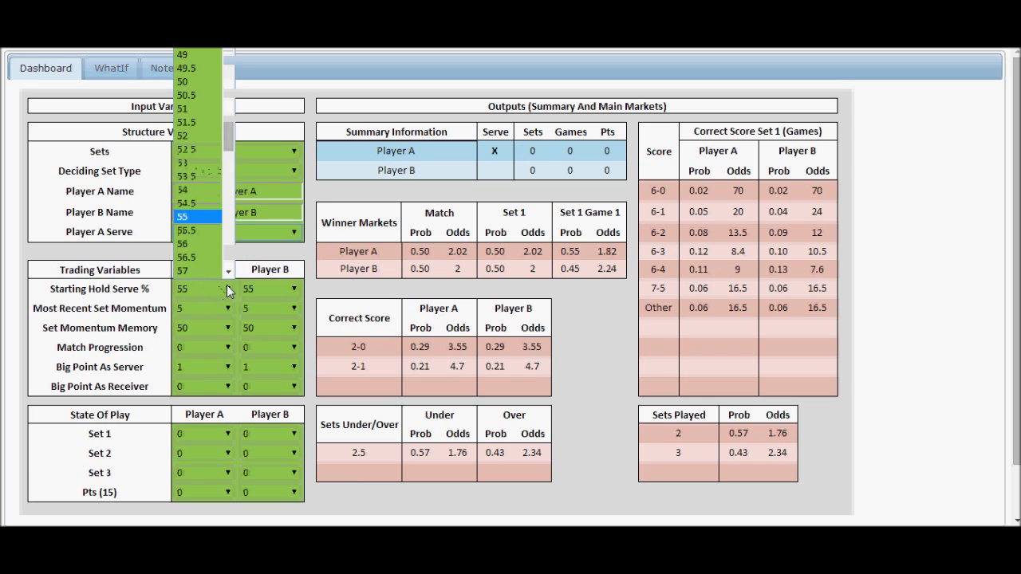
scroll(216, 195, "down", 10)
scroll(217, 194, "down", 5)
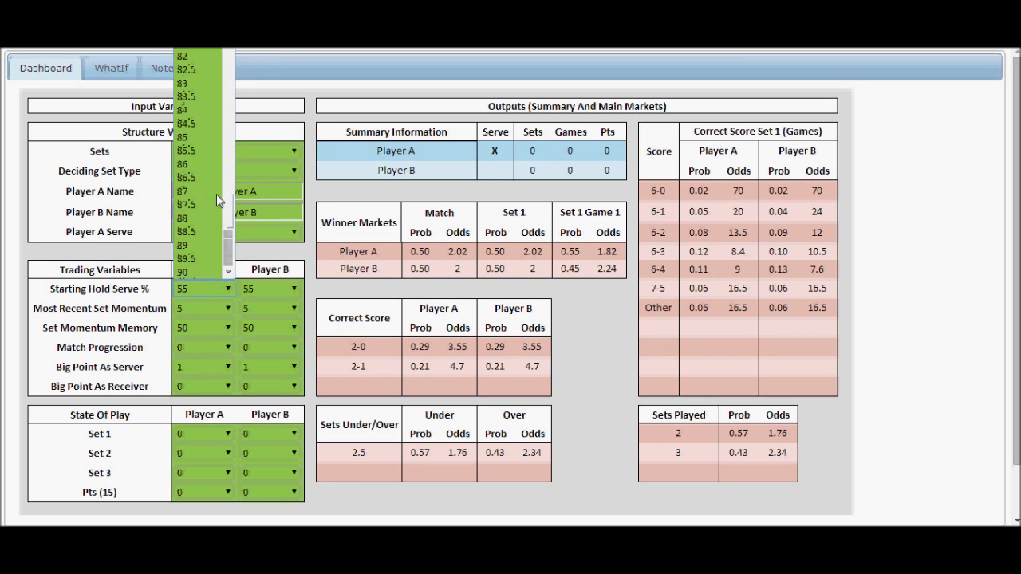
scroll(211, 139, "down", 2)
left_click(216, 173)
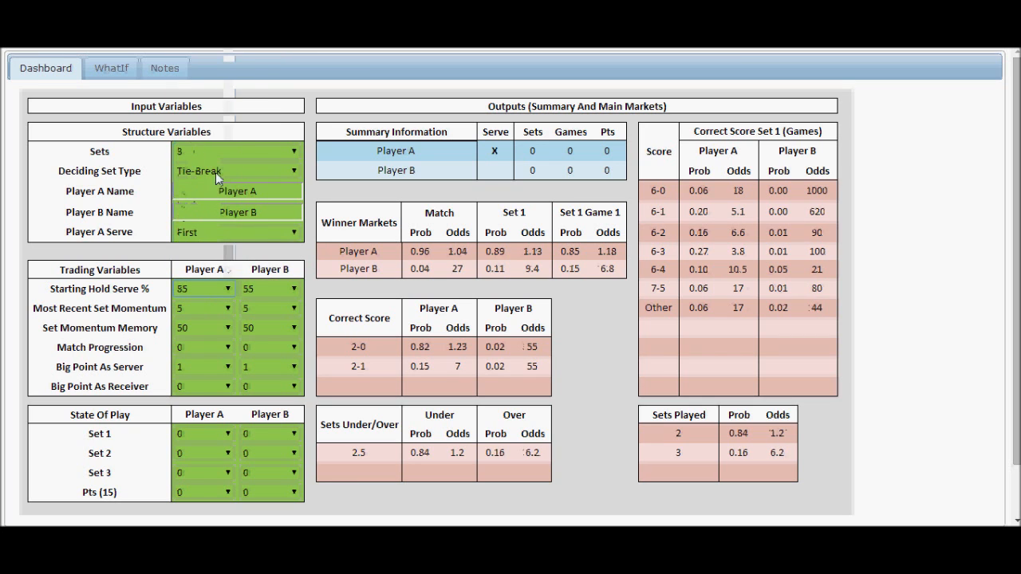
left_click(262, 291)
scroll(262, 245, "down", 10)
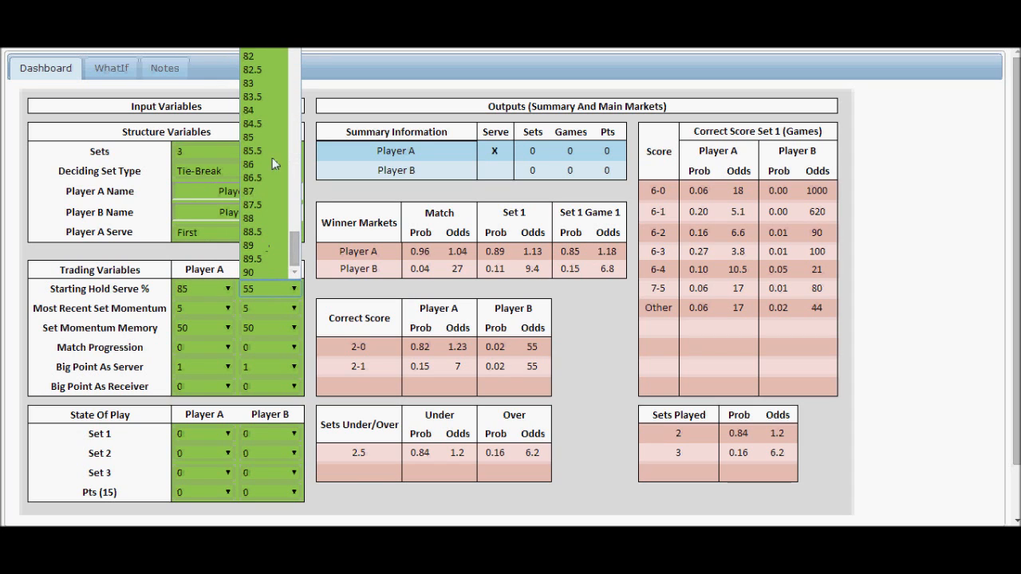
left_click(264, 134)
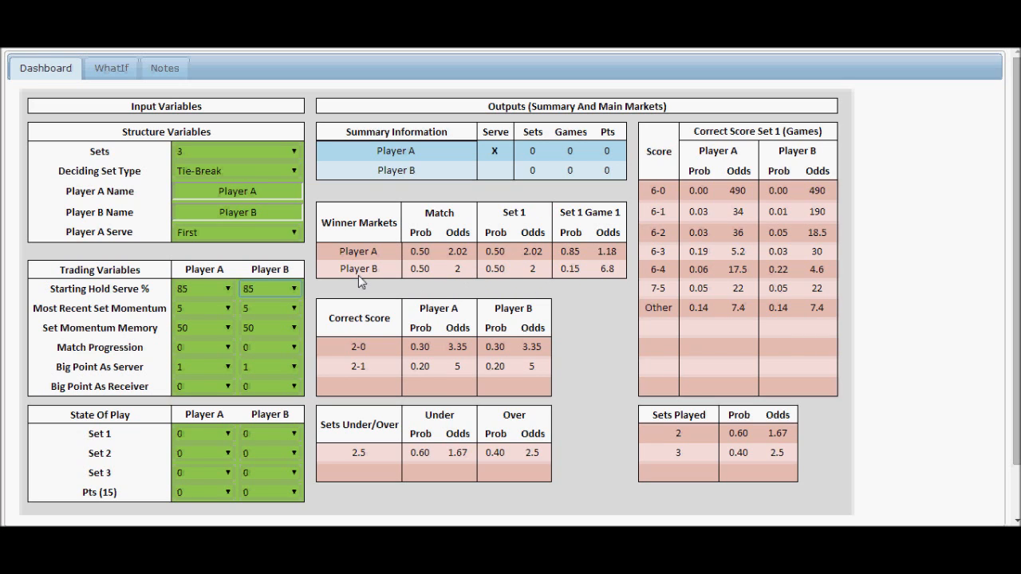
Set the Set 1 score in the state of play to 3 games for each player
left_click(212, 429)
left_click(240, 393)
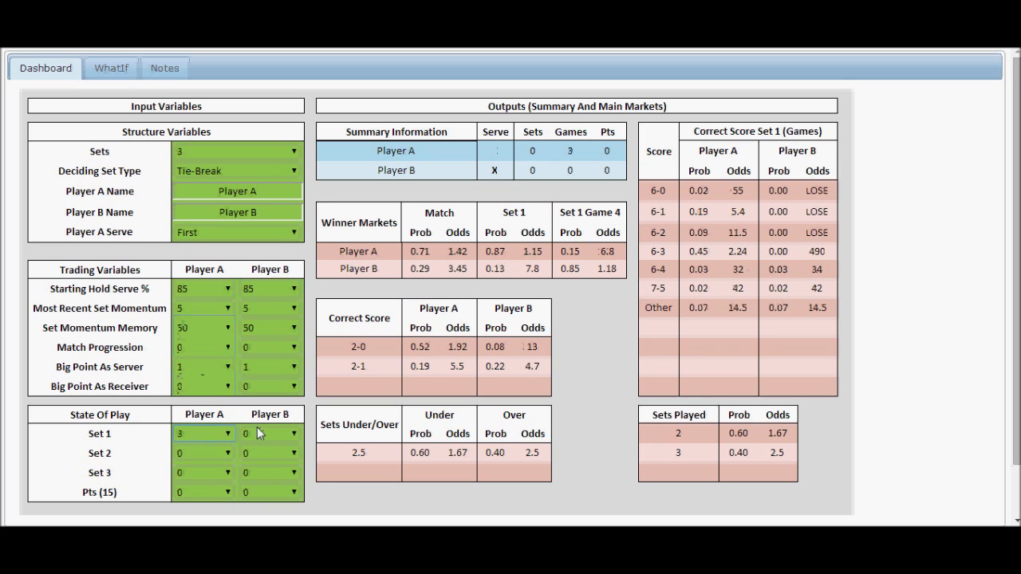
left_click(257, 427)
left_click(252, 365)
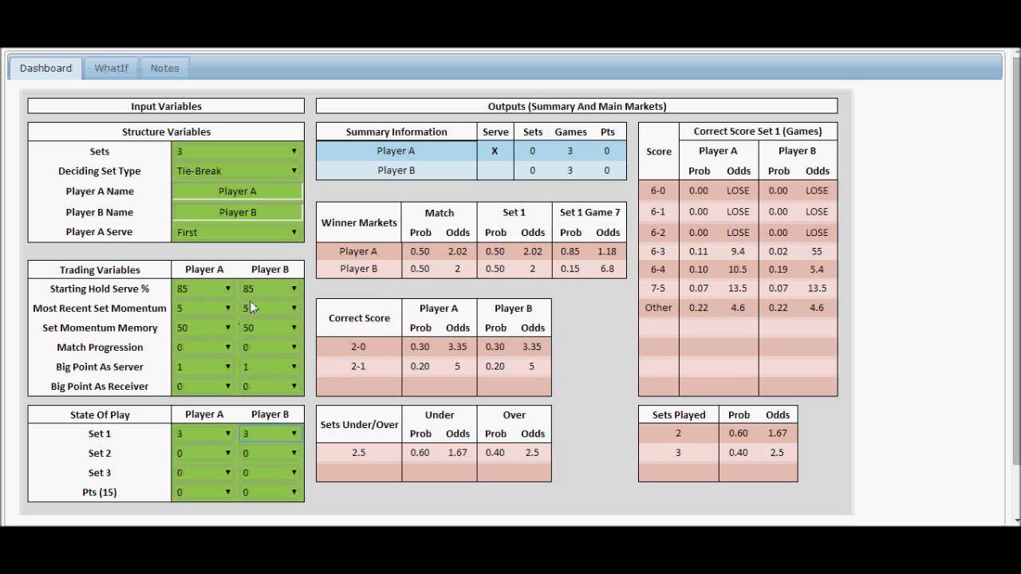
Set both players' starting hold serve percentages to 55 and Player A's Set 1 games to 4
left_click(211, 290)
left_click(215, 274)
left_click(217, 289)
scroll(209, 238, "up", 15)
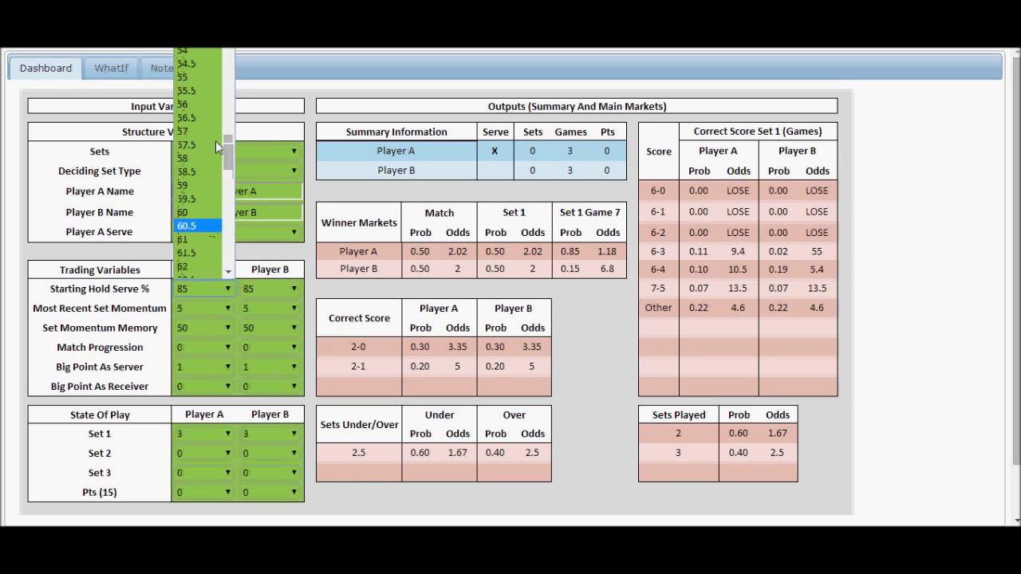
left_click(200, 74)
left_click(268, 289)
scroll(241, 200, "up", 20)
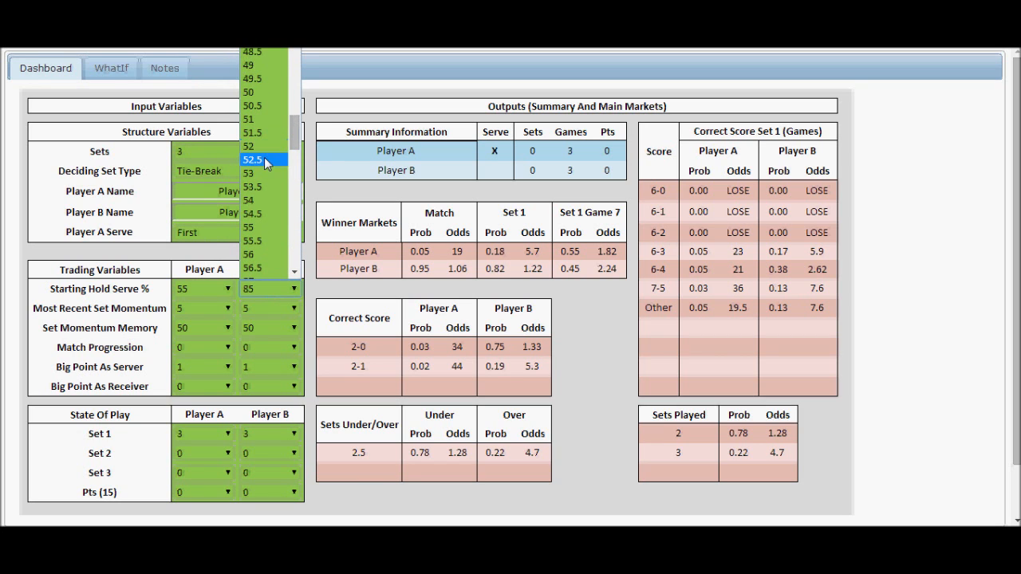
left_click(254, 152)
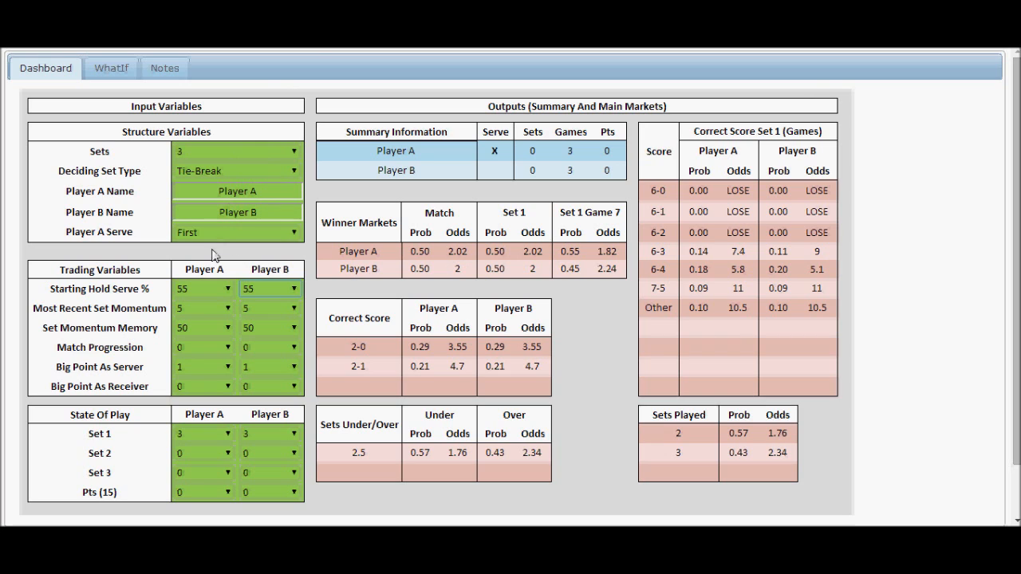
left_click(195, 436)
left_click(190, 379)
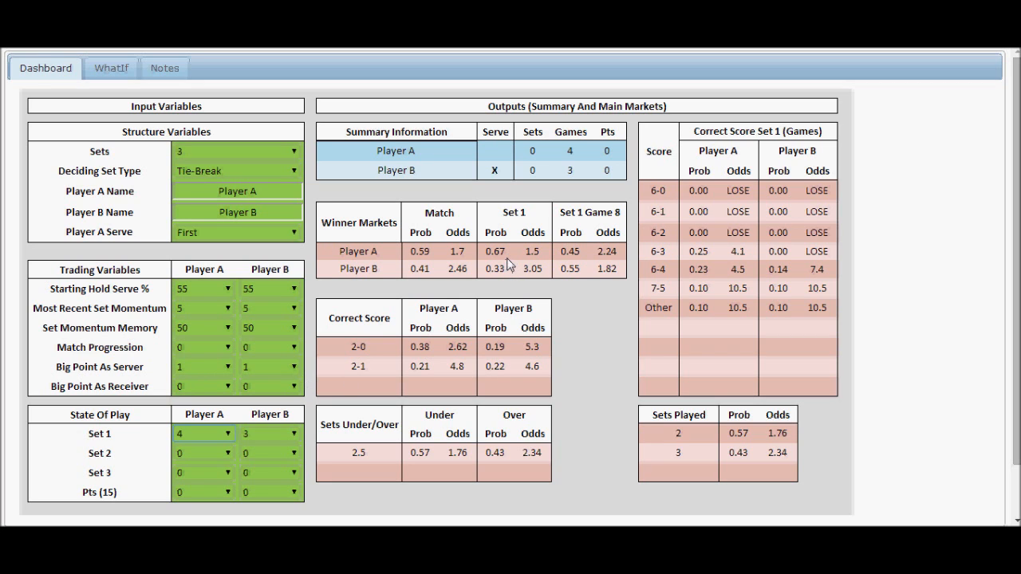
Return both players' starting hold serve percentages to 85 for the current Set 1 score
left_click(216, 290)
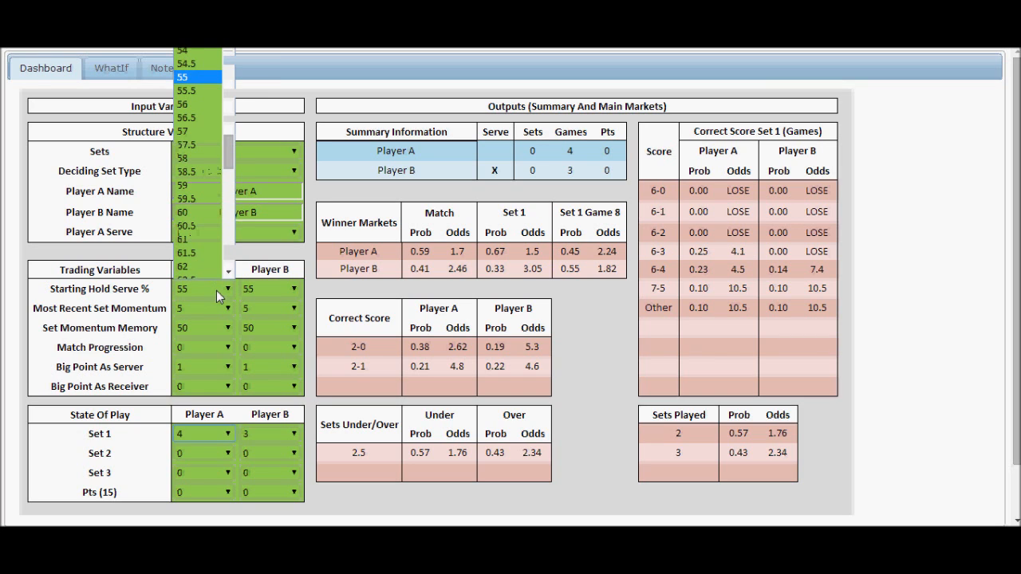
scroll(216, 204, "down", 5)
scroll(216, 204, "down", 11)
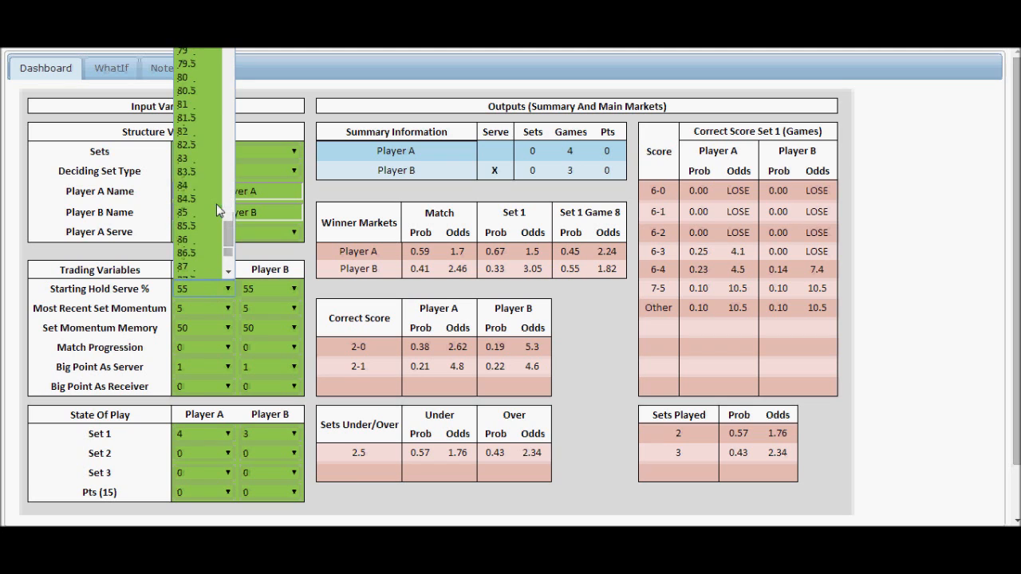
left_click(188, 215)
left_click(257, 291)
scroll(262, 189, "down", 20)
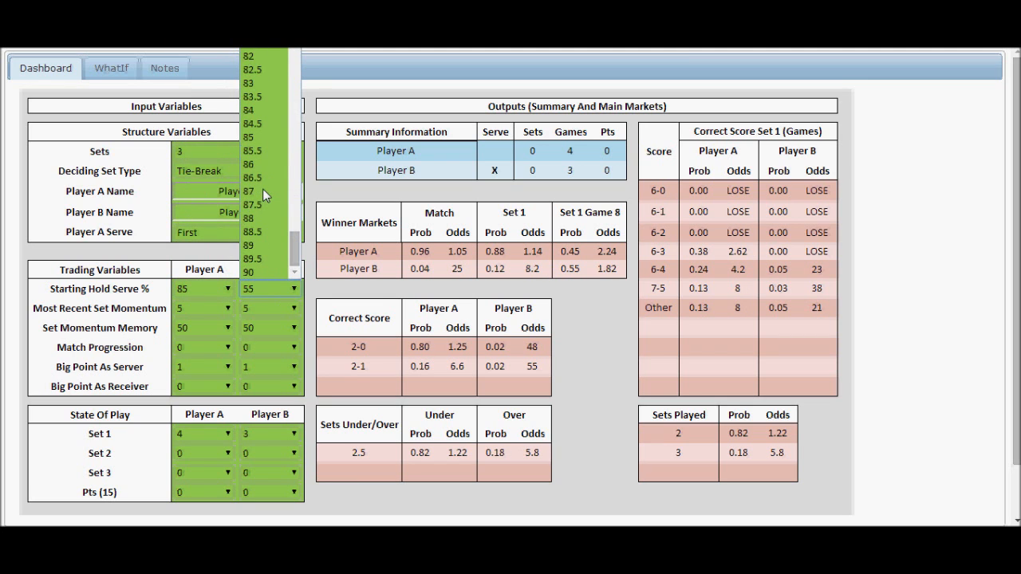
left_click(258, 136)
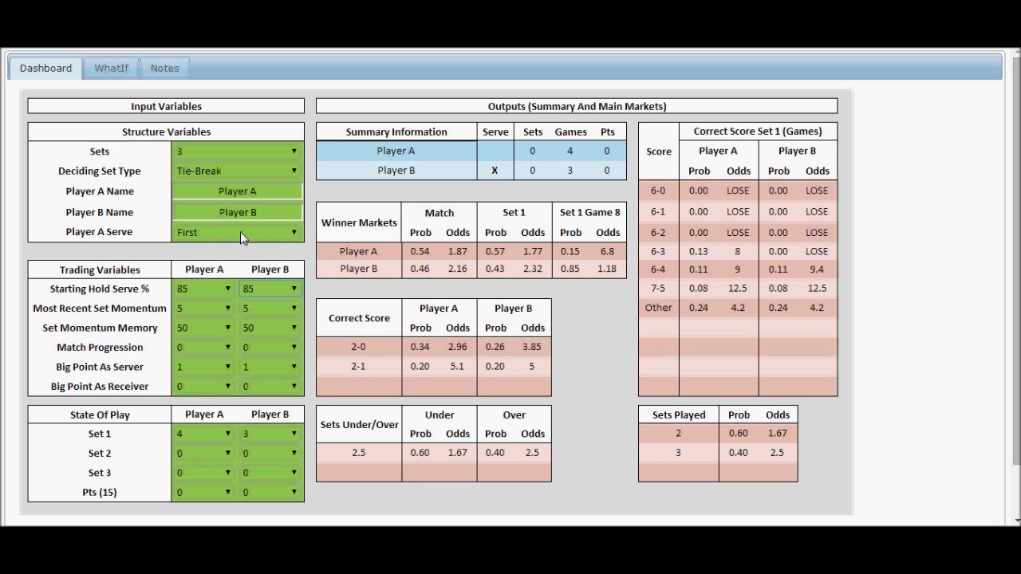
Set the Set 1 score to 3 games for Player A and 4 games for Player B
left_click(207, 436)
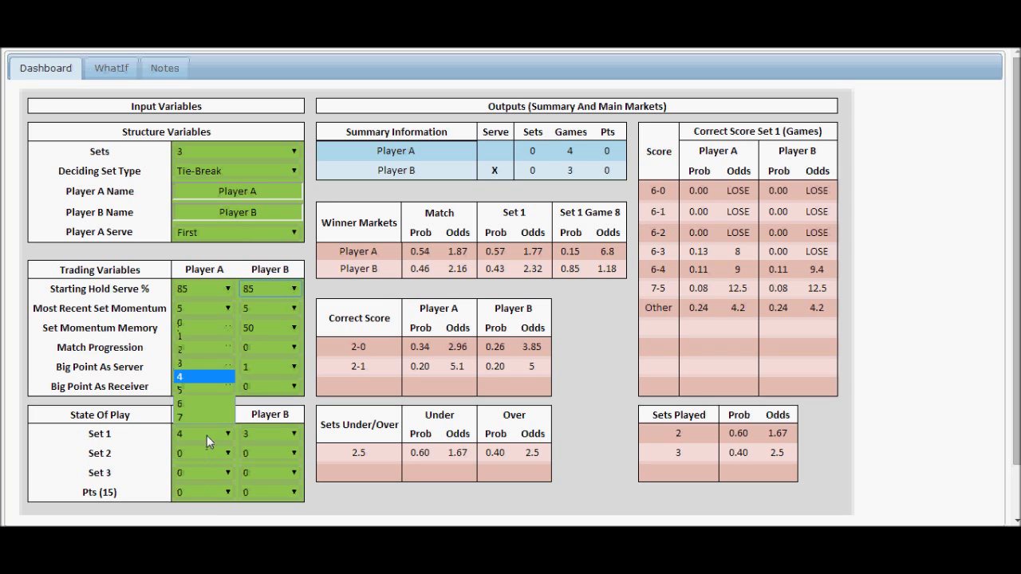
left_click(201, 365)
left_click(262, 430)
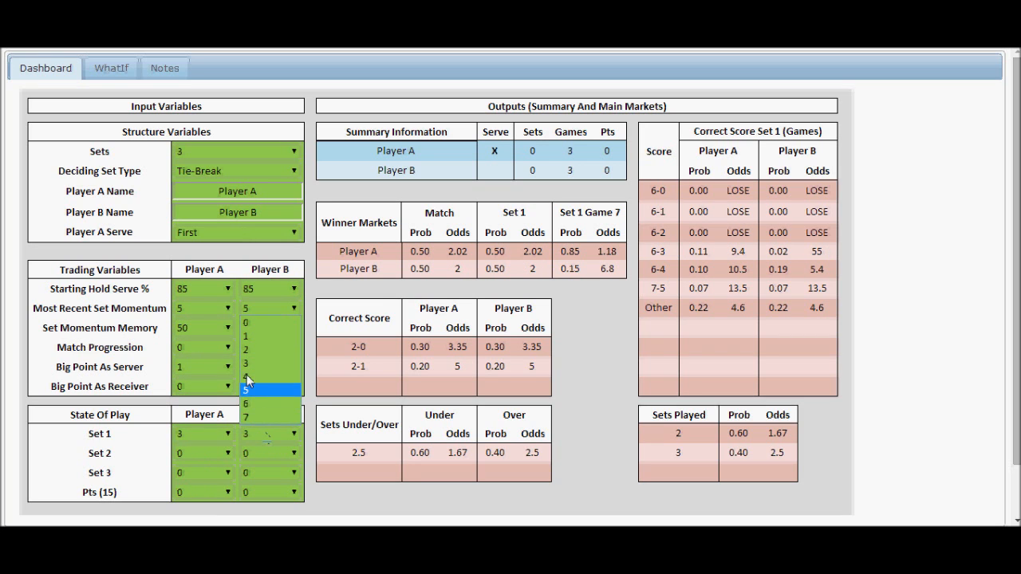
left_click(247, 379)
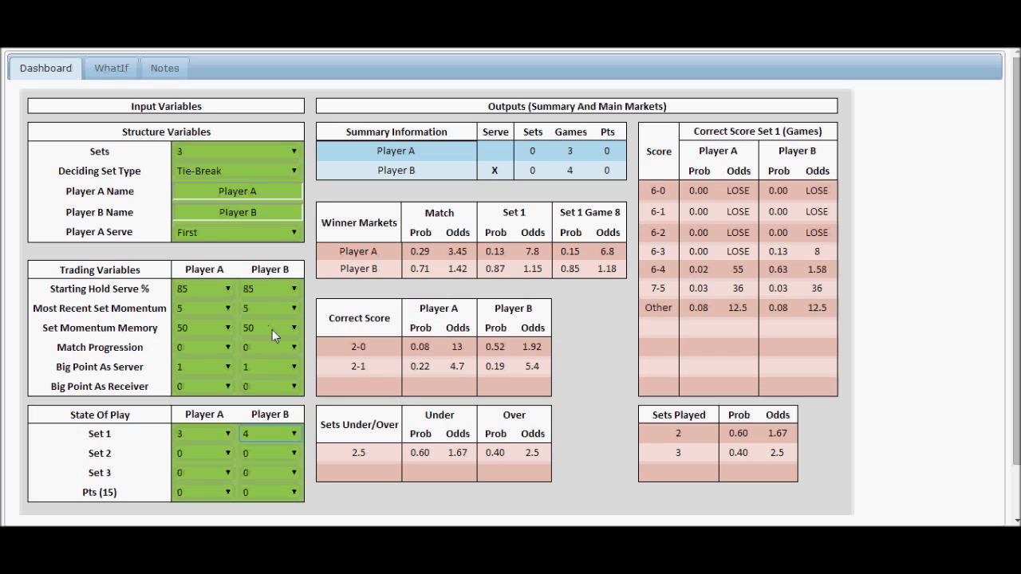
Set the starting hold serve percentage to 55 for both Player B and Player A at the current Set 1 score
left_click(276, 289)
scroll(272, 238, "up", 20)
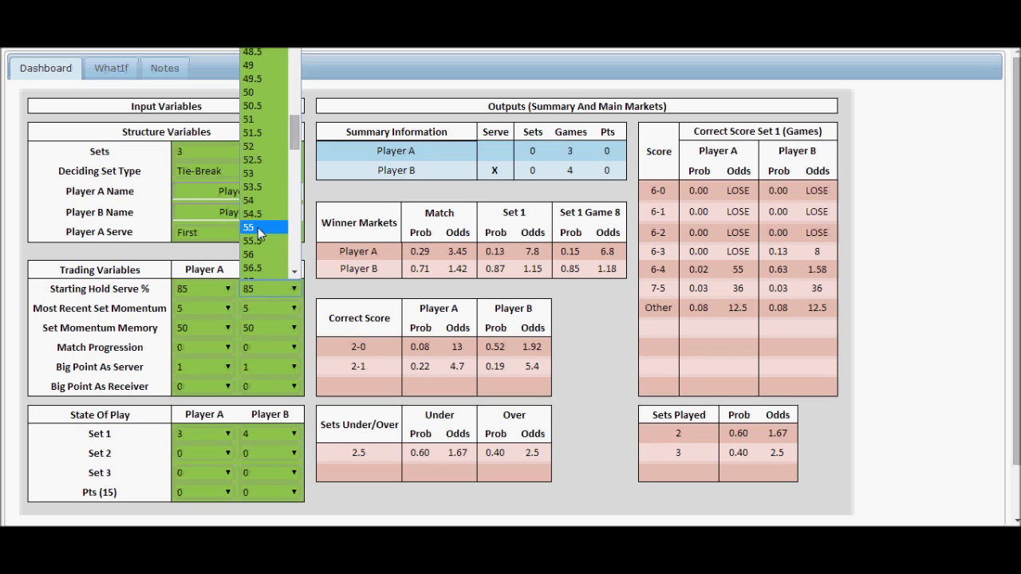
left_click(259, 229)
left_click(193, 286)
scroll(199, 240, "up", 7)
scroll(199, 240, "up", 11)
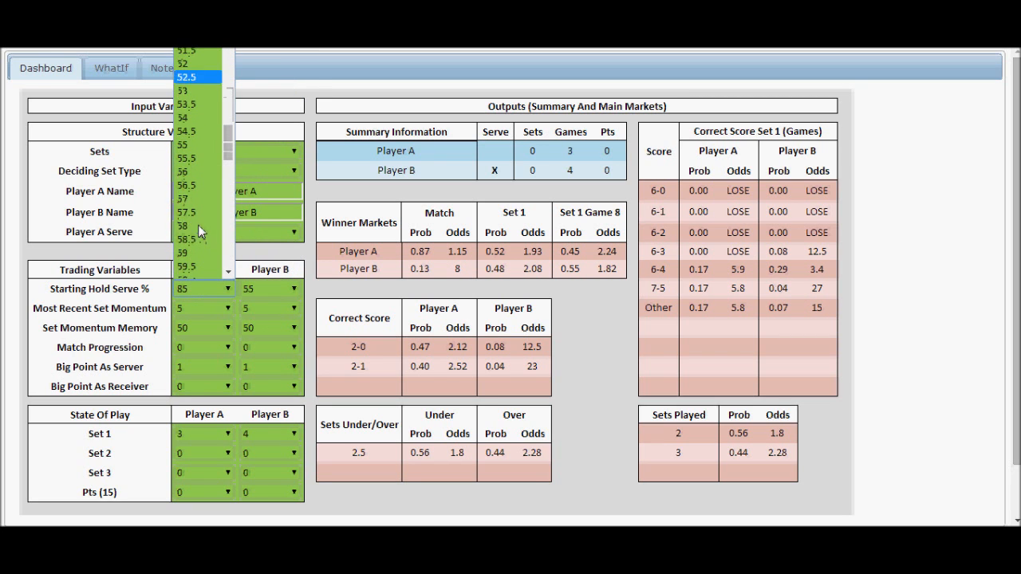
left_click(197, 145)
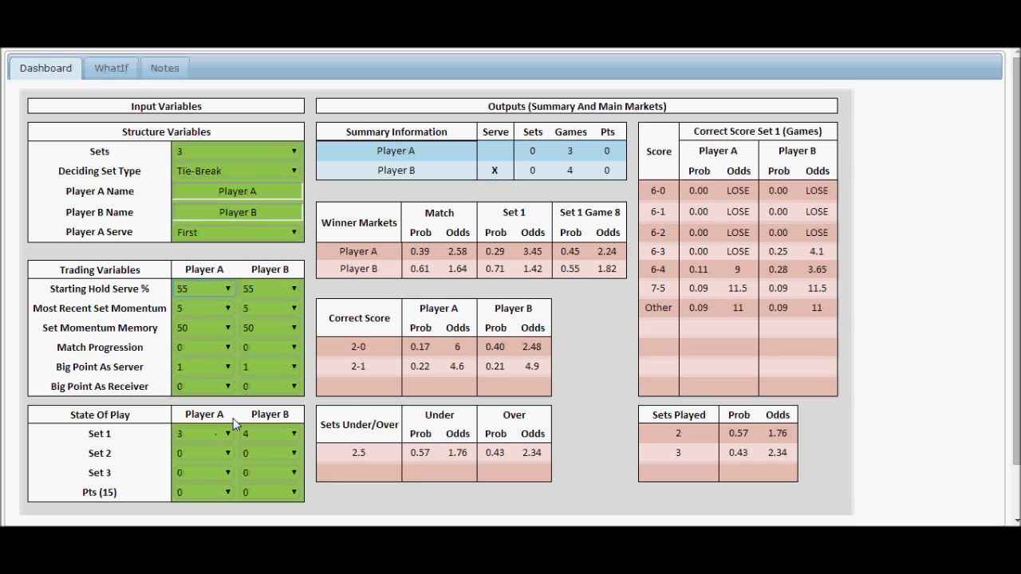
left_click(209, 295)
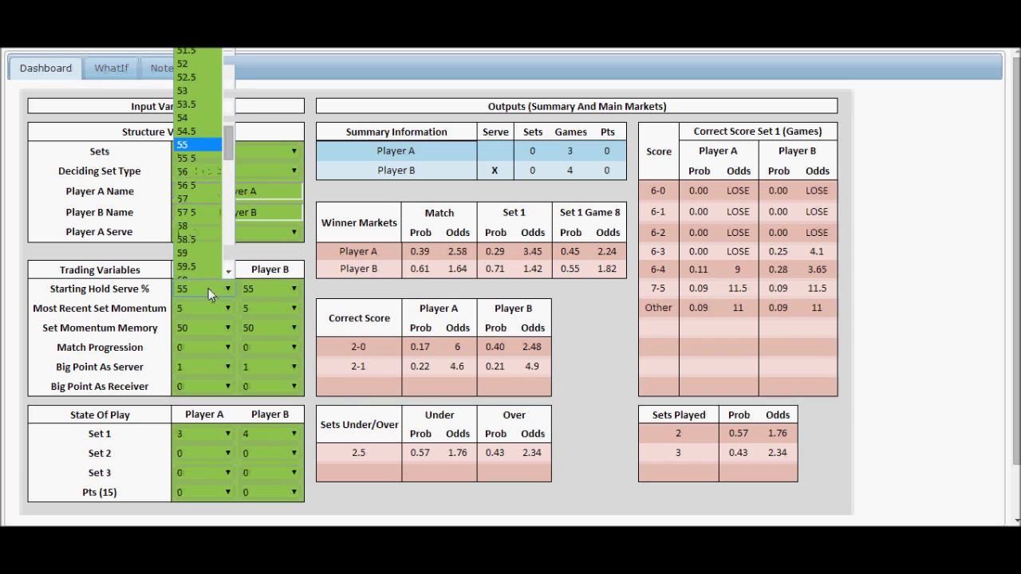
left_click(189, 142)
Reset the Set 1 score in the state of play to 0 games for each player
left_click(191, 434)
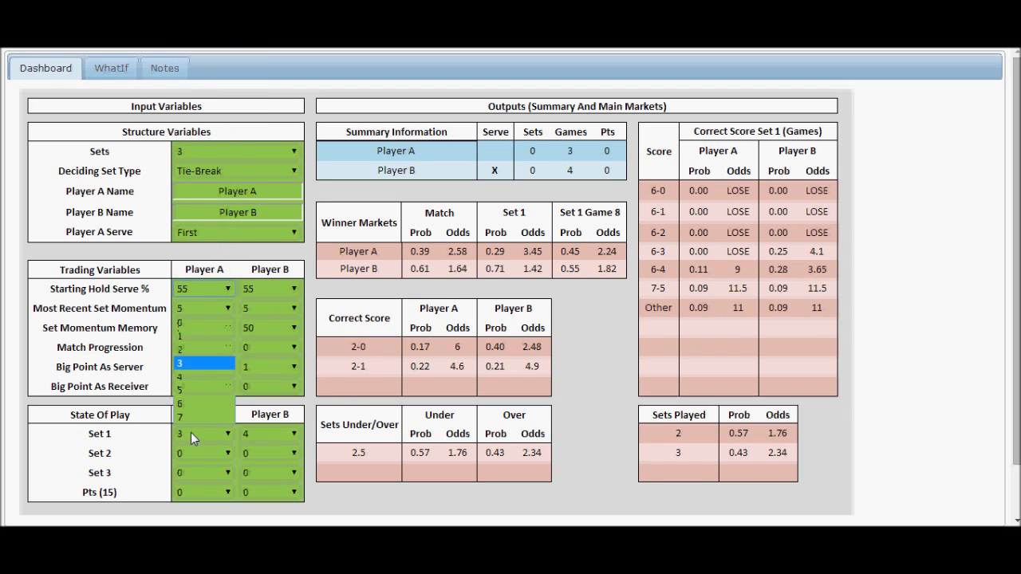
left_click(199, 330)
left_click(255, 436)
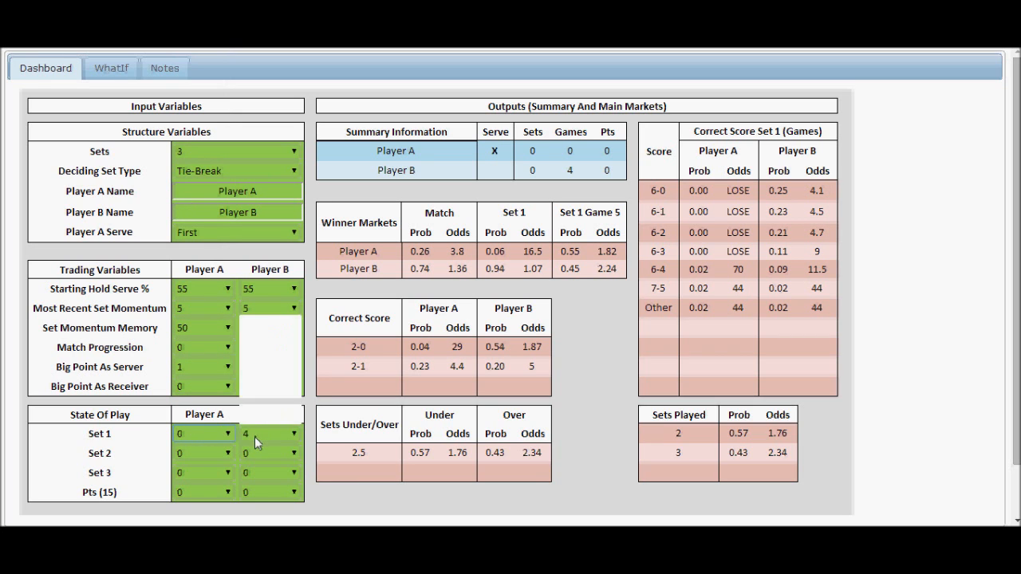
left_click(266, 324)
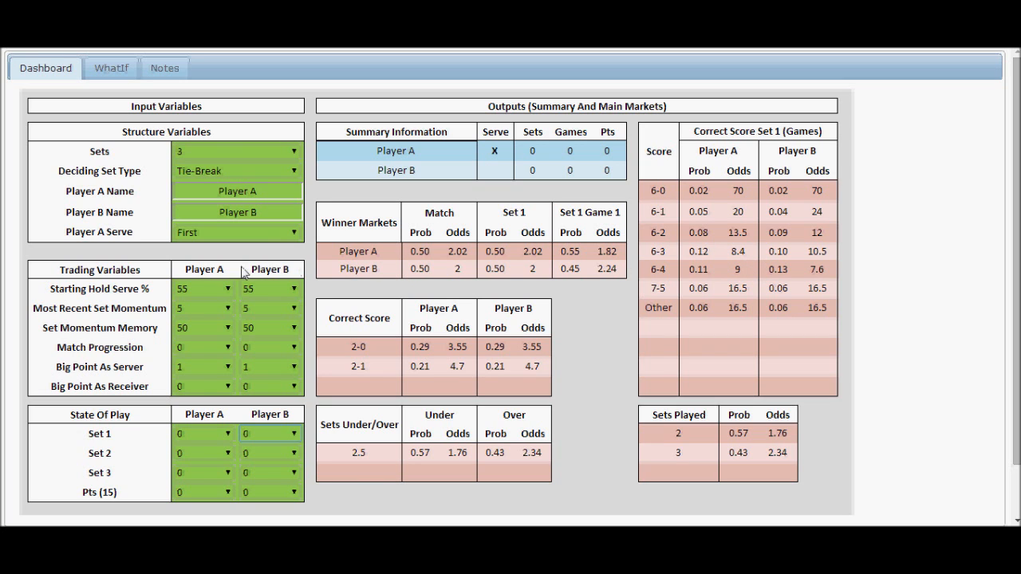
Raise the starting hold serve percentages of both players to 85 for the start of the match
left_click(208, 292)
scroll(231, 182, "down", 15)
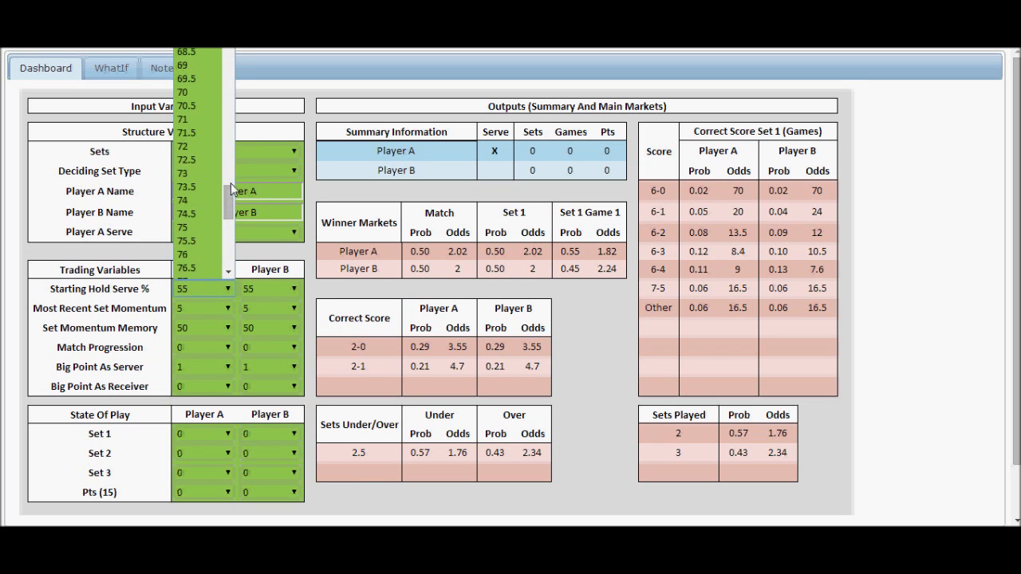
left_click(191, 137)
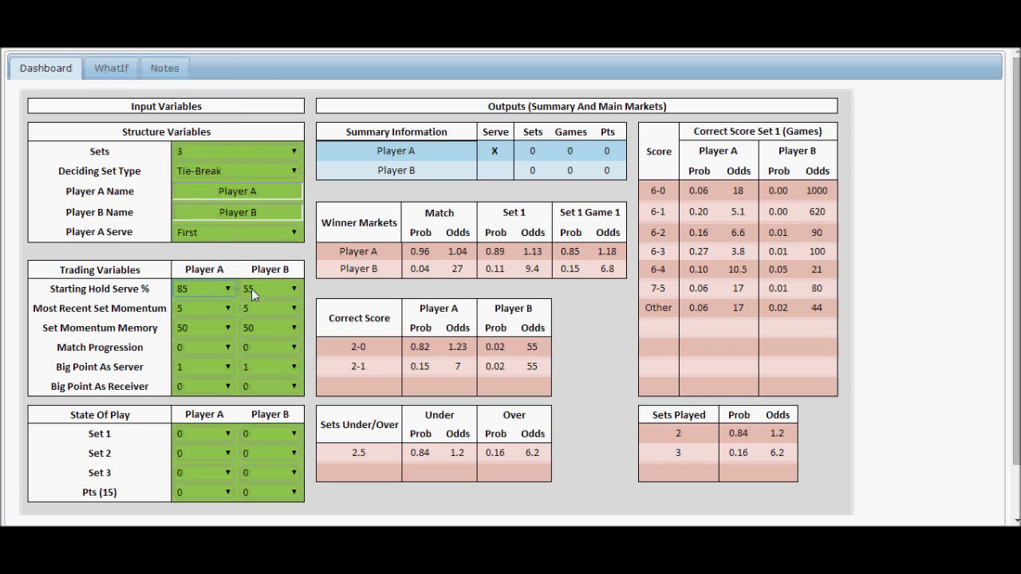
left_click(258, 289)
scroll(260, 189, "down", 20)
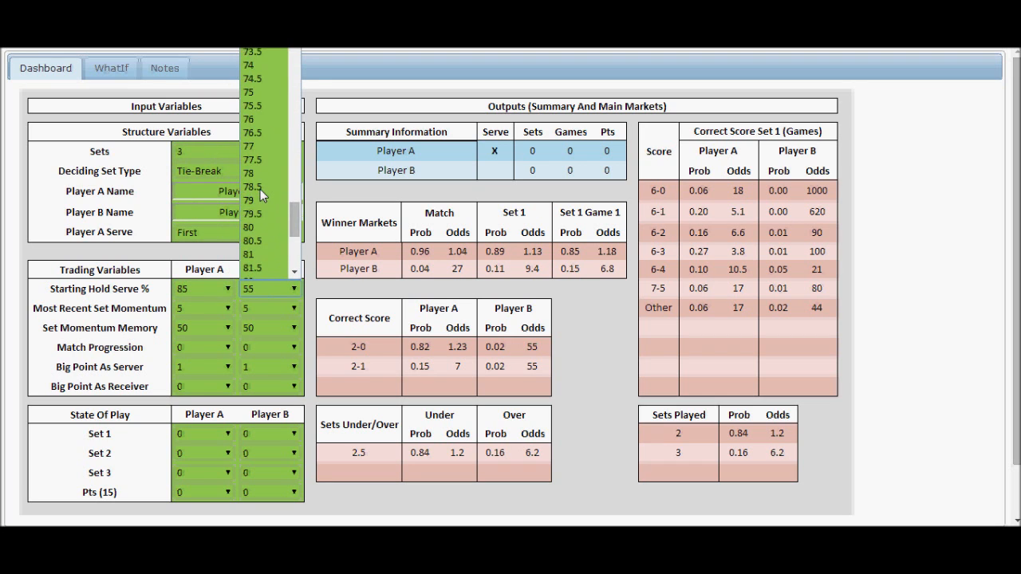
left_click(252, 137)
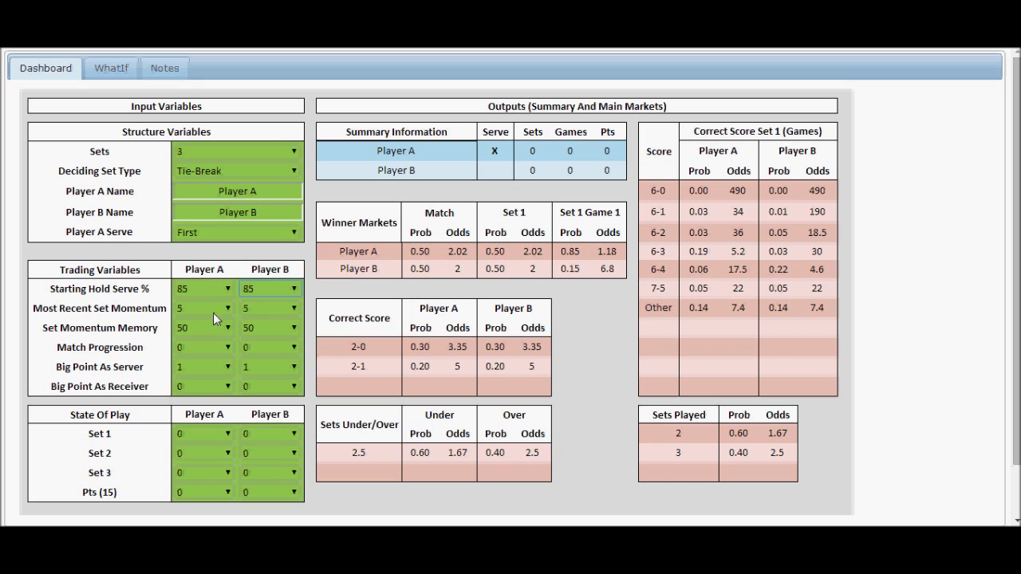
Set the Set 1 score to 6 games for each player to bring up the tie-break
left_click(215, 433)
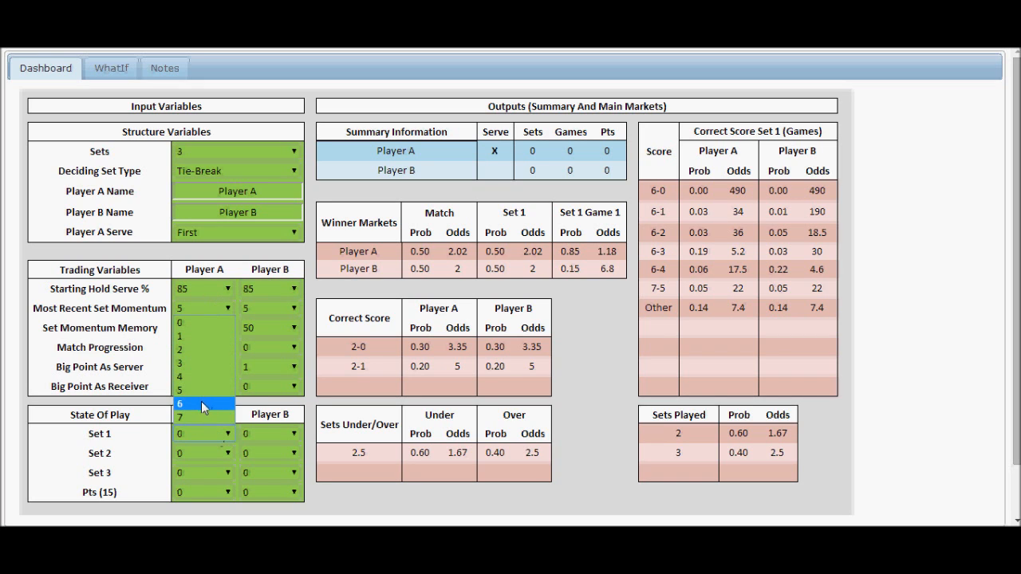
left_click(201, 400)
left_click(259, 435)
left_click(259, 403)
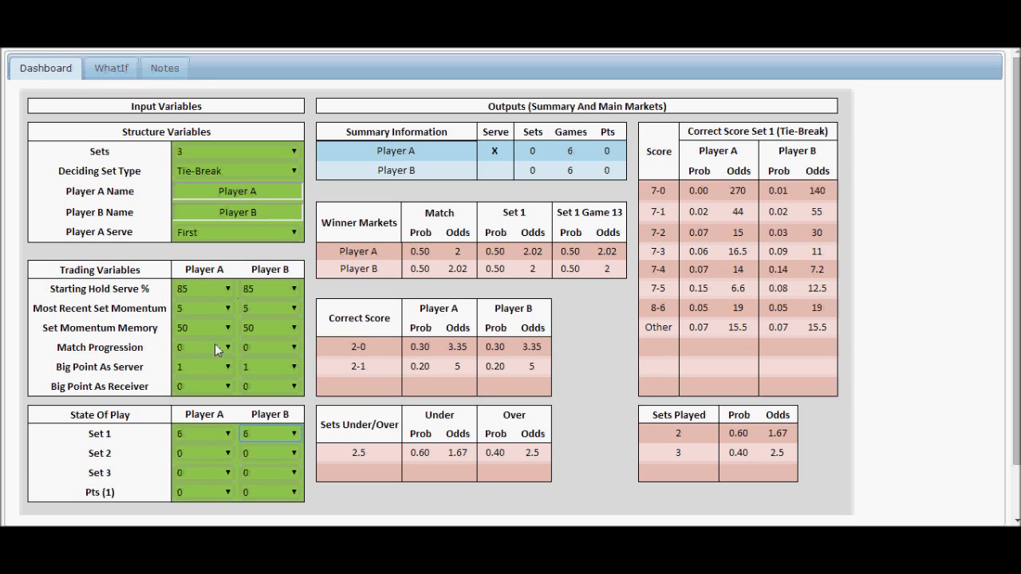
Set both players' starting hold serve percentages to 55 and give Player A 1 point in the Set 1 tie-break
left_click(206, 289)
scroll(209, 223, "up", 3)
scroll(209, 202, "up", 10)
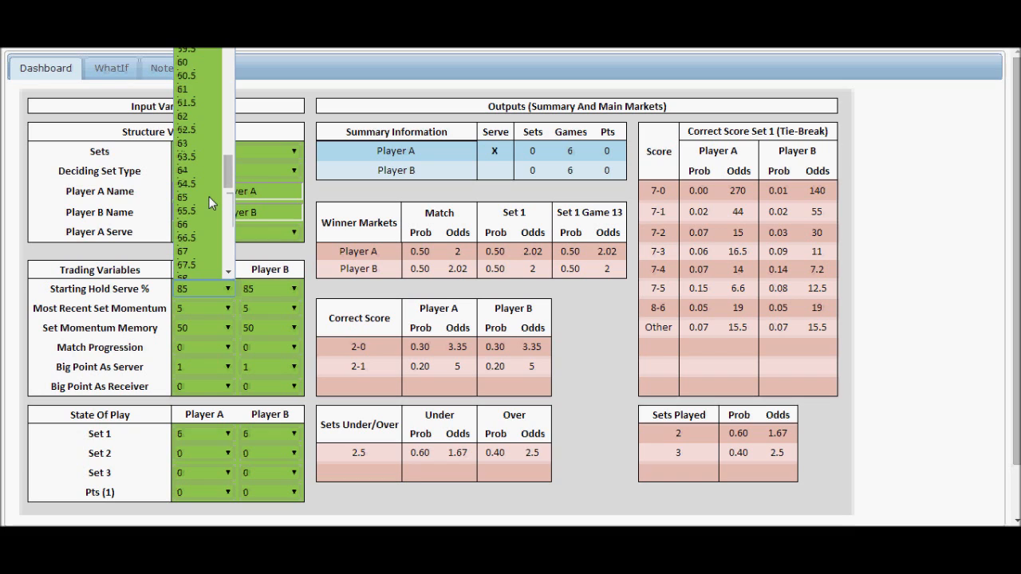
left_click(191, 151)
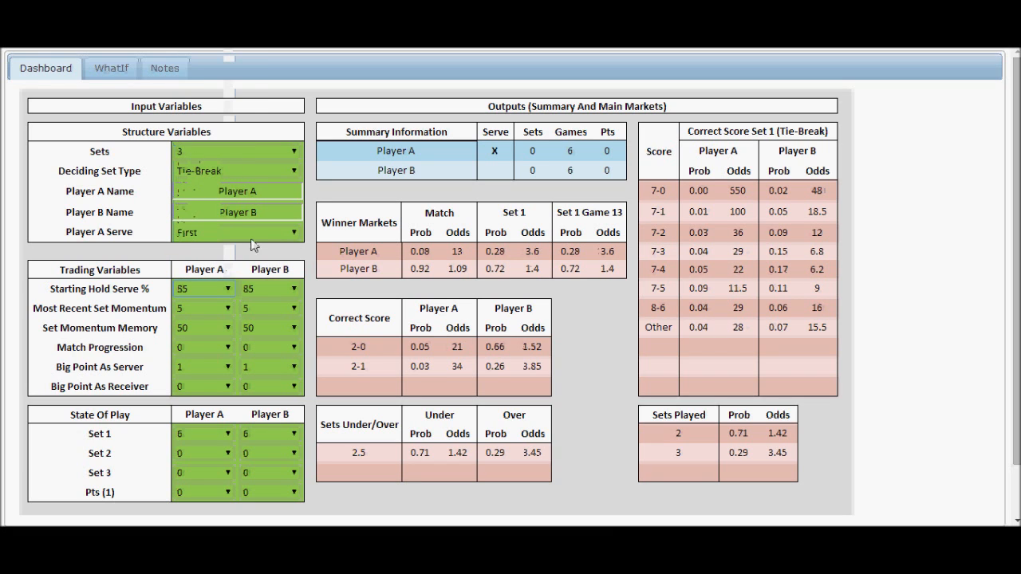
left_click(268, 289)
left_click(268, 290)
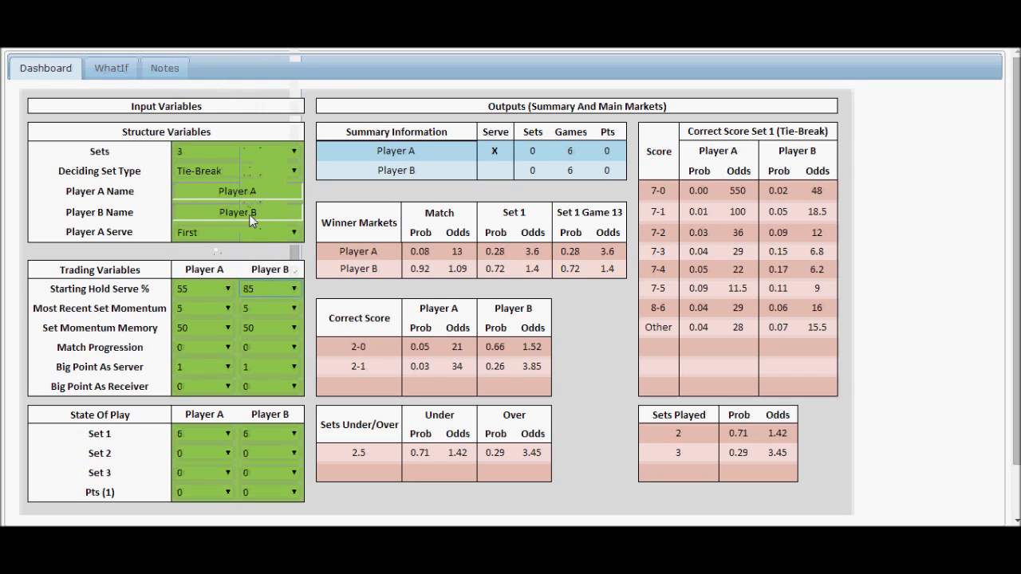
left_click(267, 282)
scroll(262, 215, "up", 10)
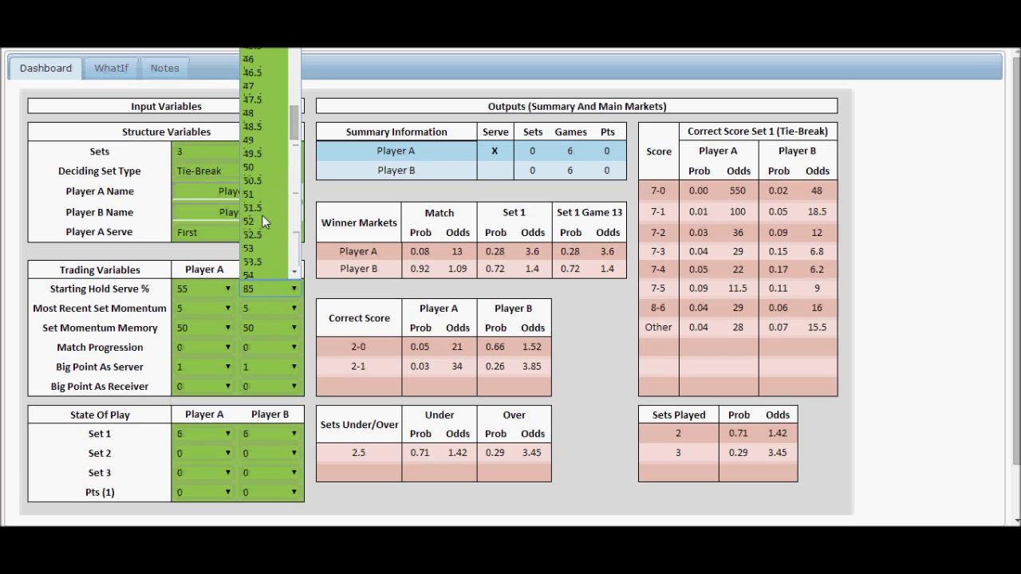
scroll(261, 215, "up", 5)
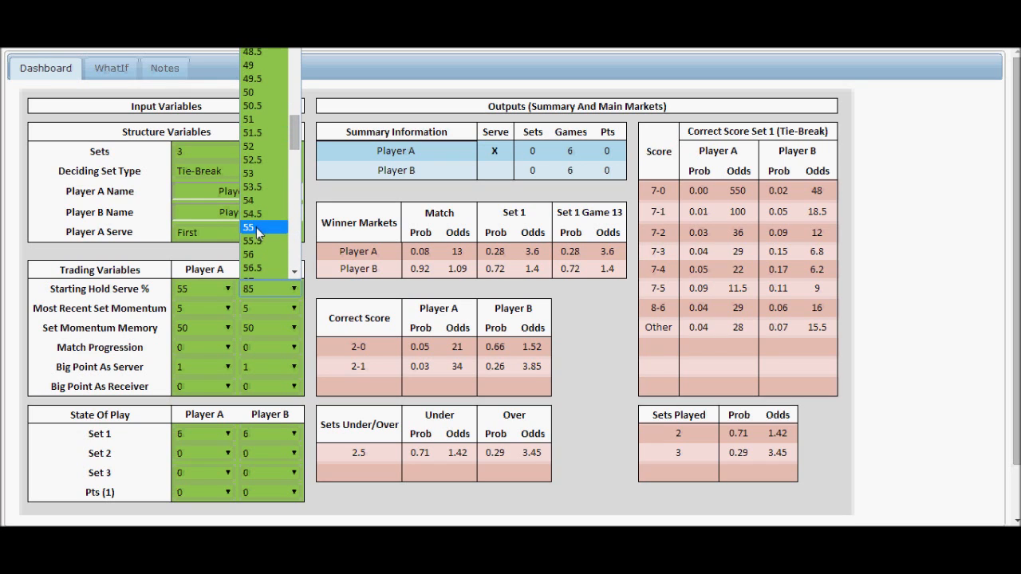
left_click(256, 227)
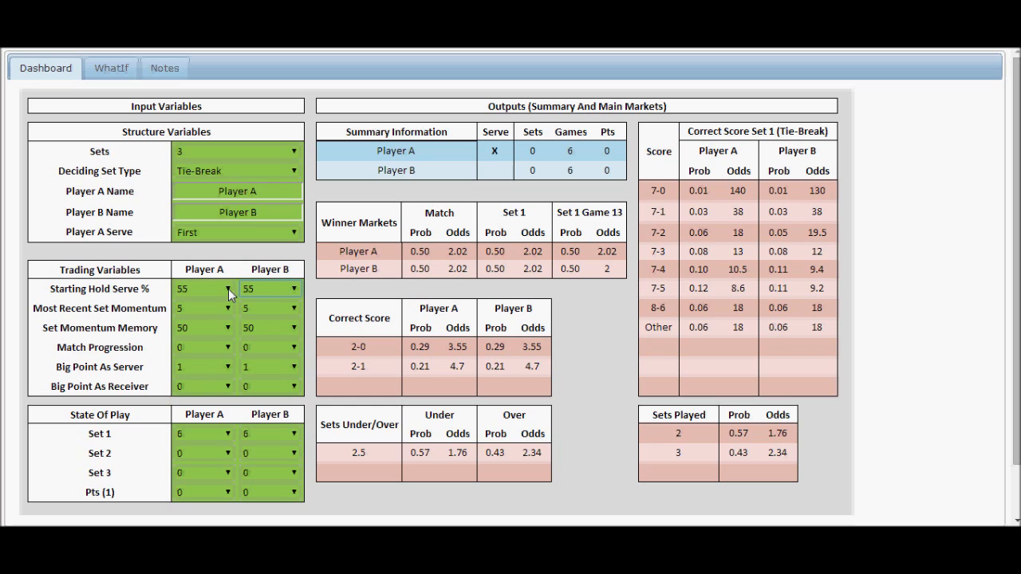
left_click(213, 499)
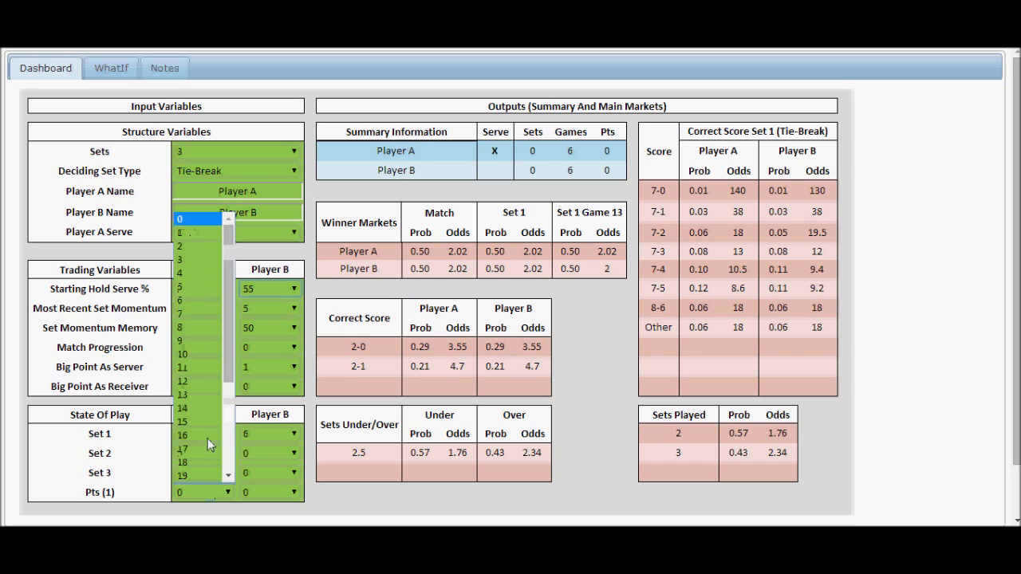
left_click(191, 233)
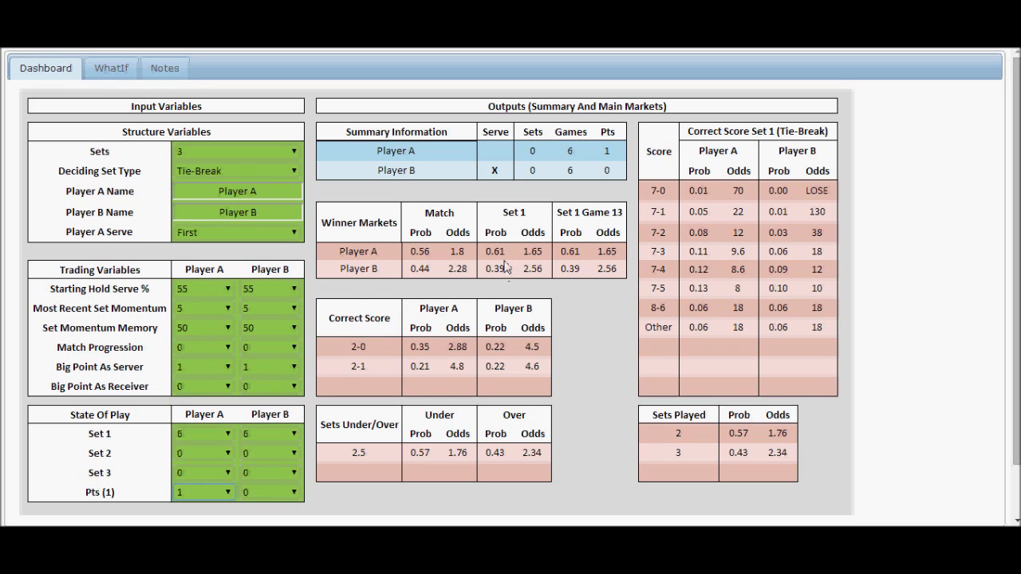
Set both players' starting hold serve percentages to 85 for the current tie-break score
left_click(228, 291)
scroll(215, 150, "down", 12)
scroll(213, 153, "down", 6)
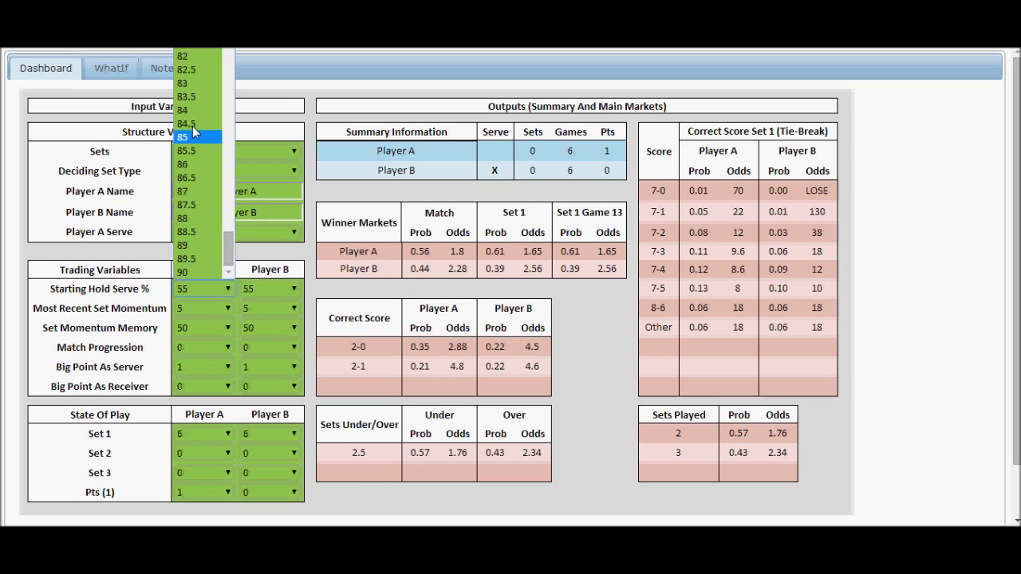
left_click(212, 152)
left_click(278, 288)
scroll(257, 207, "down", 3)
scroll(254, 187, "down", 12)
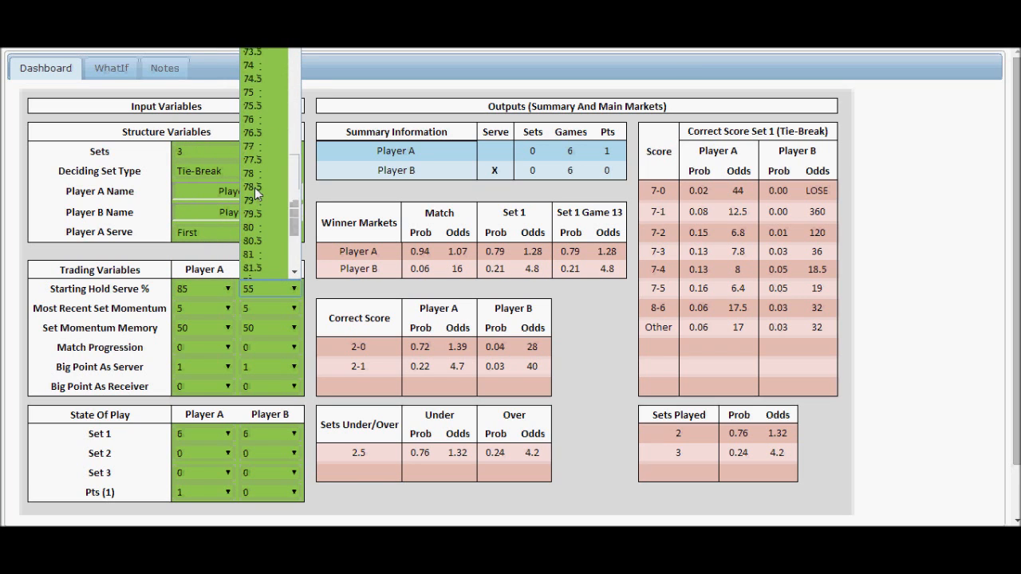
left_click(254, 214)
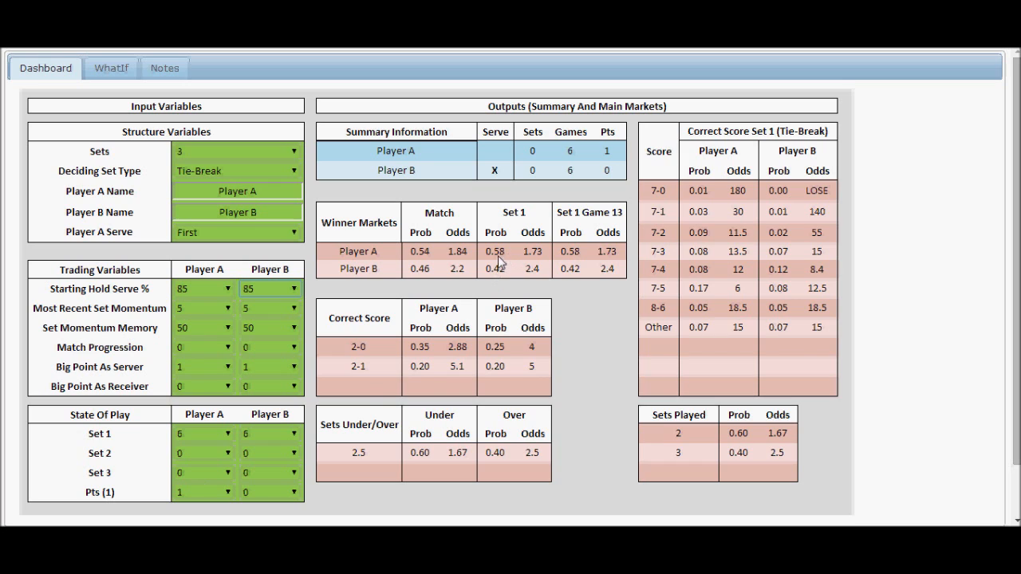
Reset Player A's tie-break points to 0 and try 1 and 2 points for Player B
left_click(226, 492)
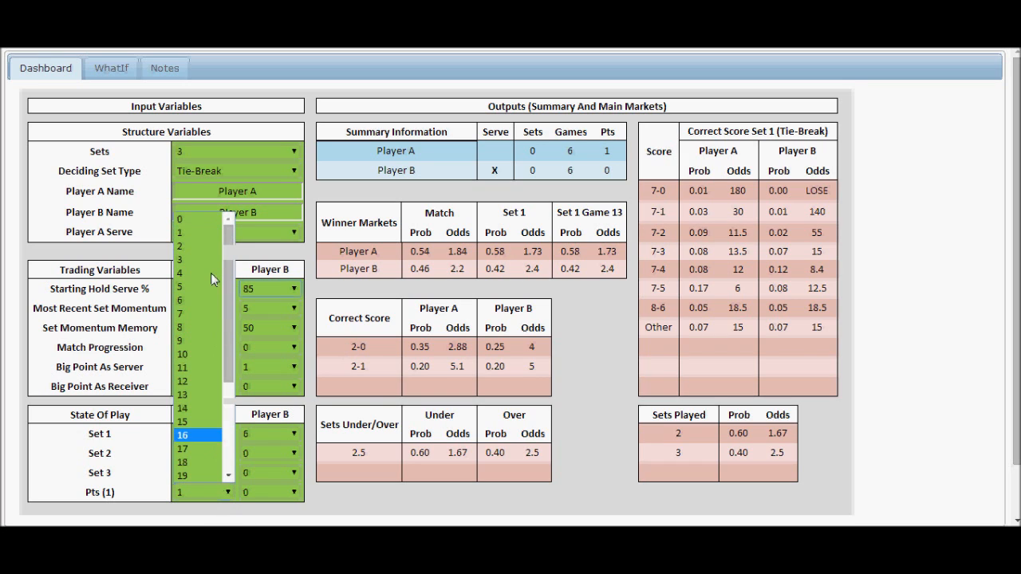
left_click(206, 224)
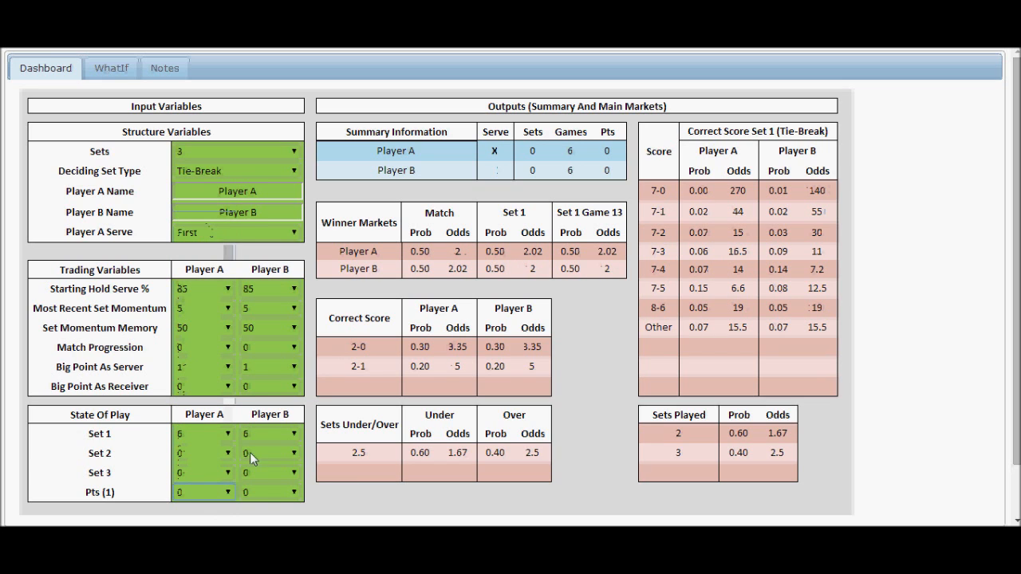
left_click(264, 496)
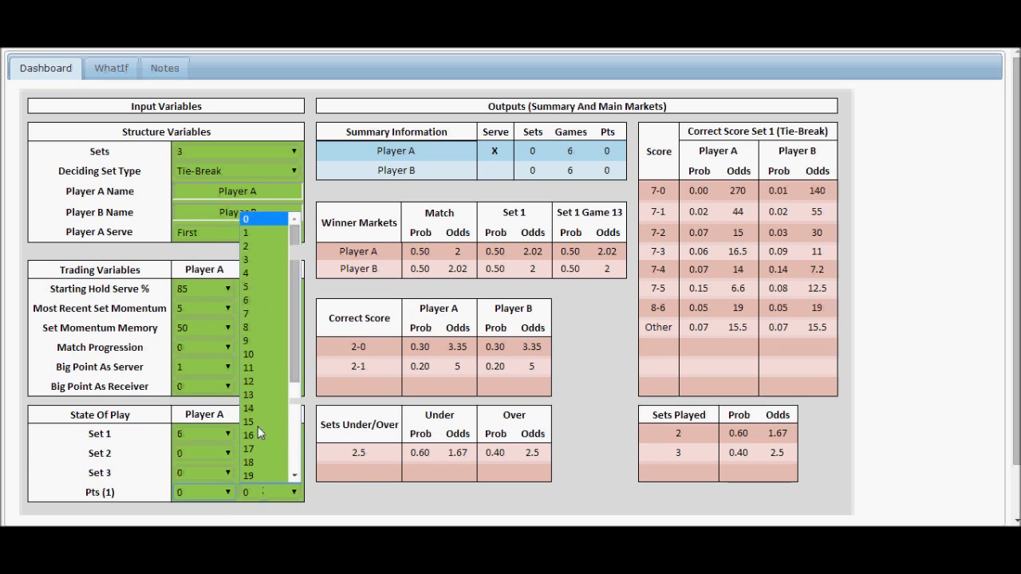
left_click(278, 234)
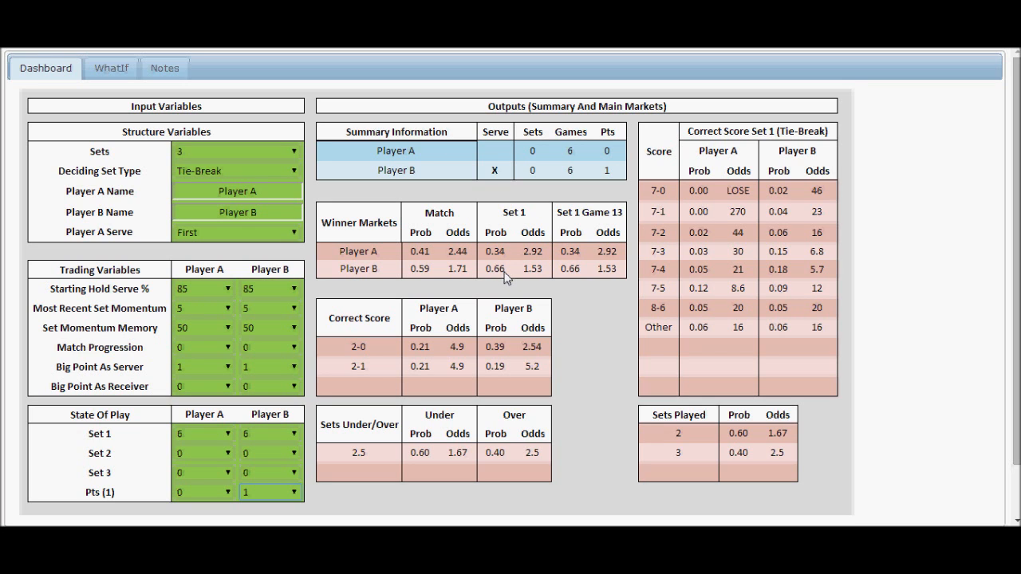
left_click(253, 499)
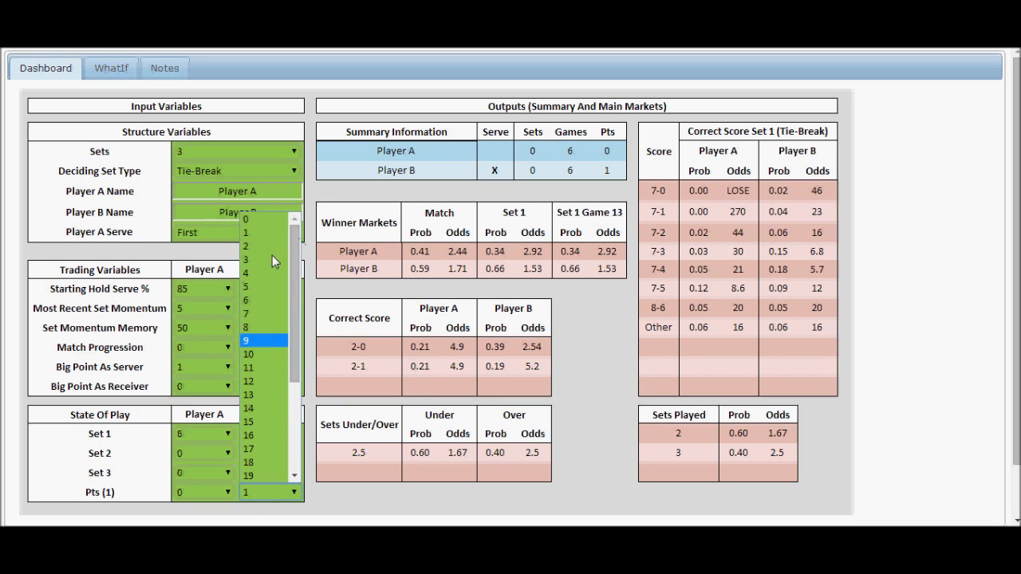
left_click(260, 248)
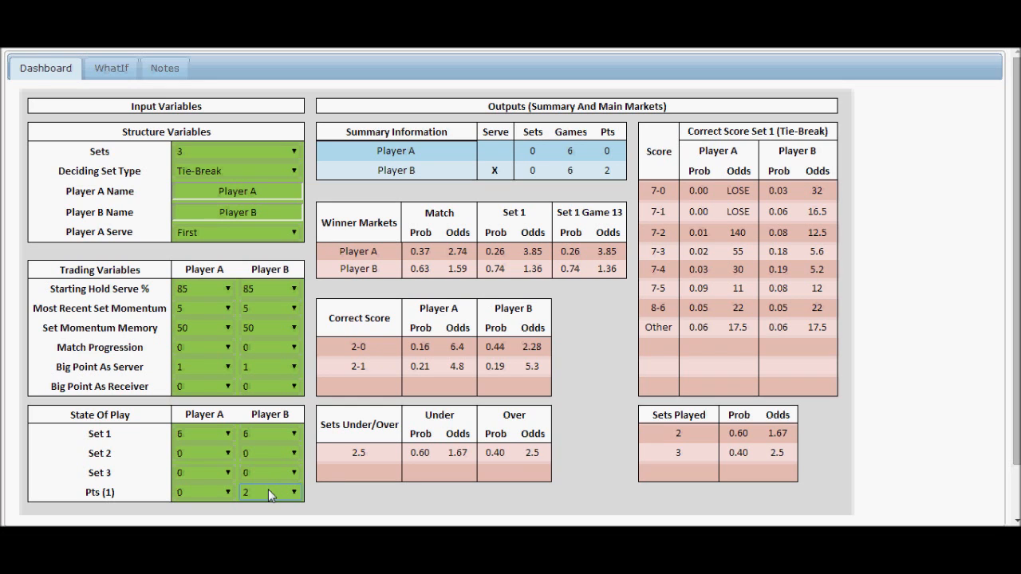
Set the tie-break points to 6 for Player A and 4 for Player B
left_click(200, 493)
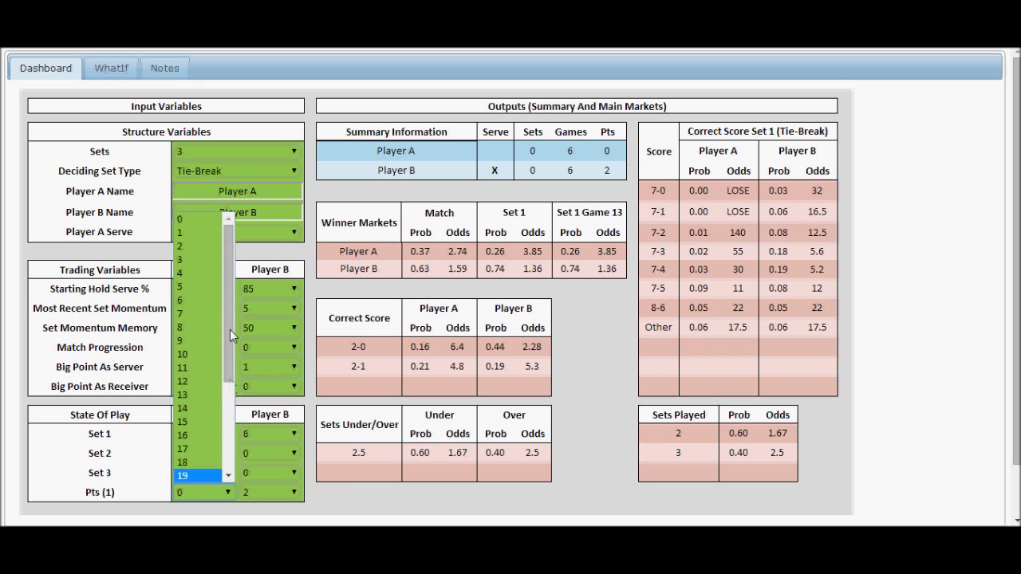
left_click(194, 300)
left_click(263, 493)
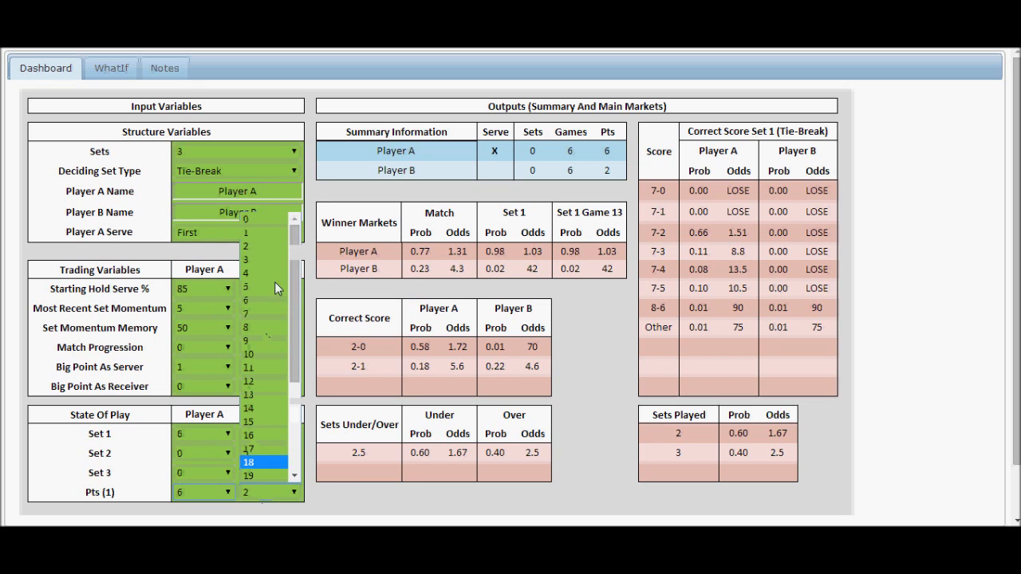
left_click(254, 274)
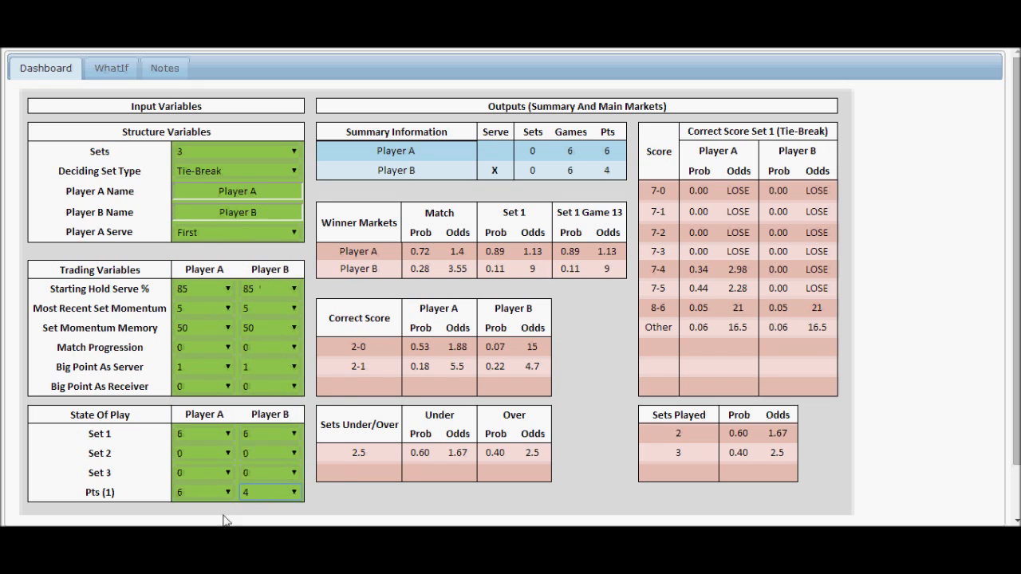